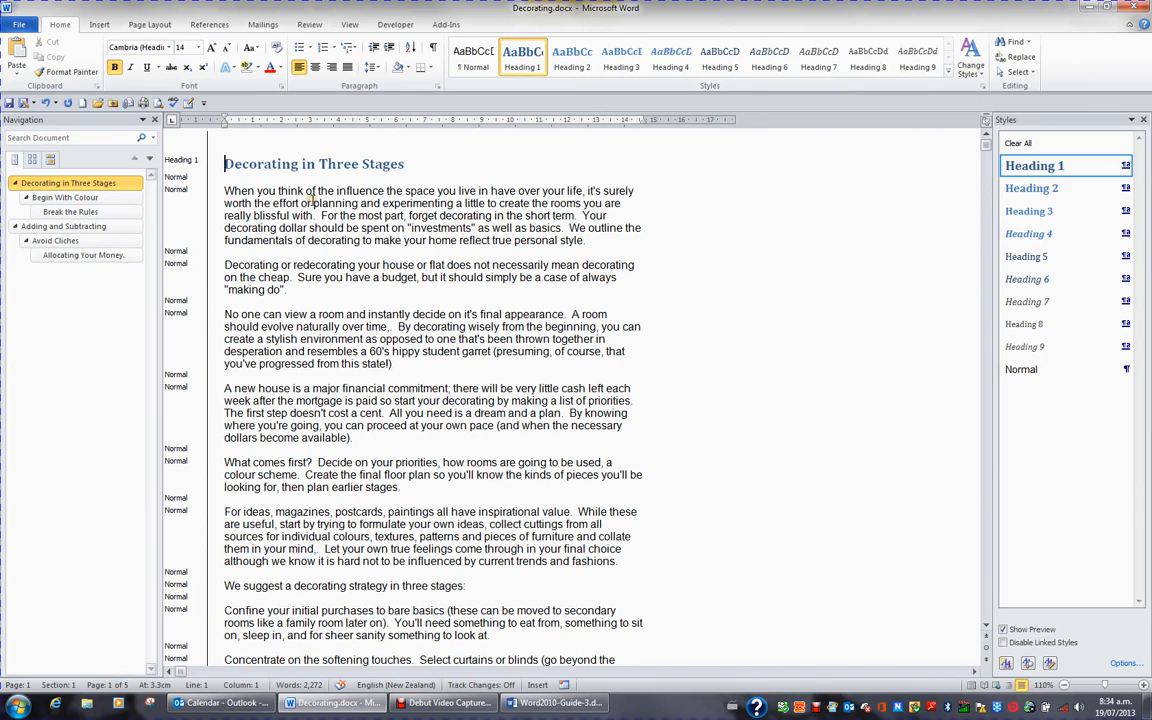
- Try the Heading 1 style on the first body paragraph and restore that paragraph to the Normal style
left_click(320, 194)
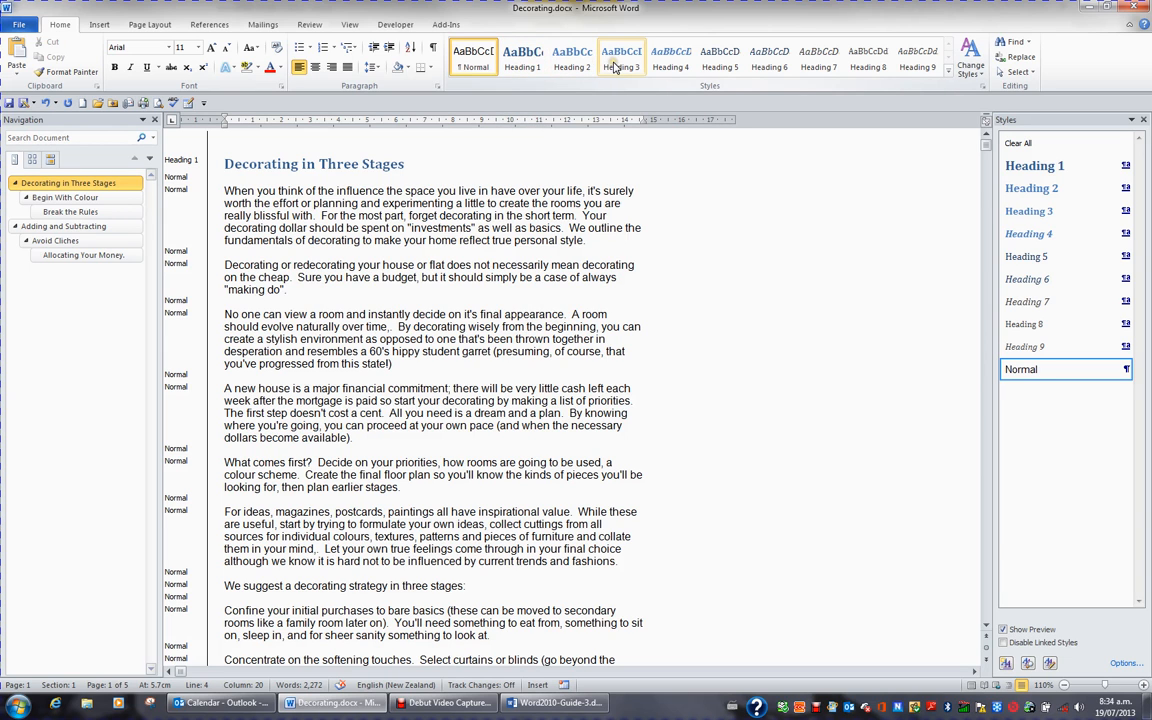
left_click(530, 60)
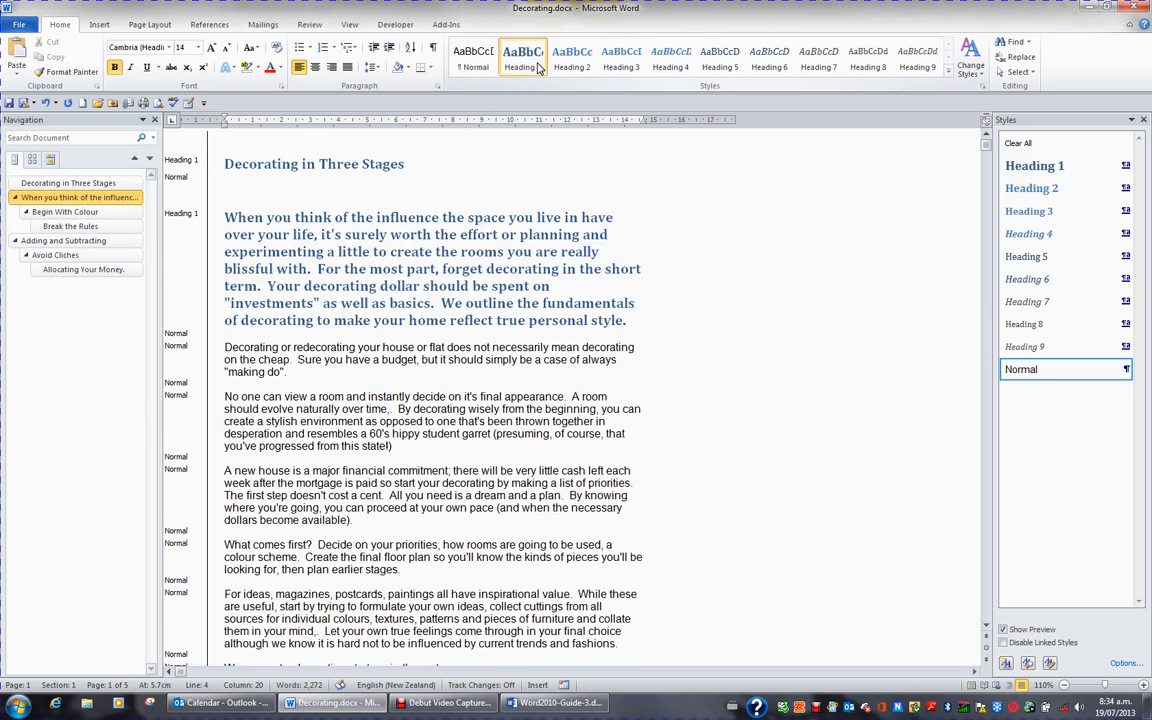
left_click(474, 62)
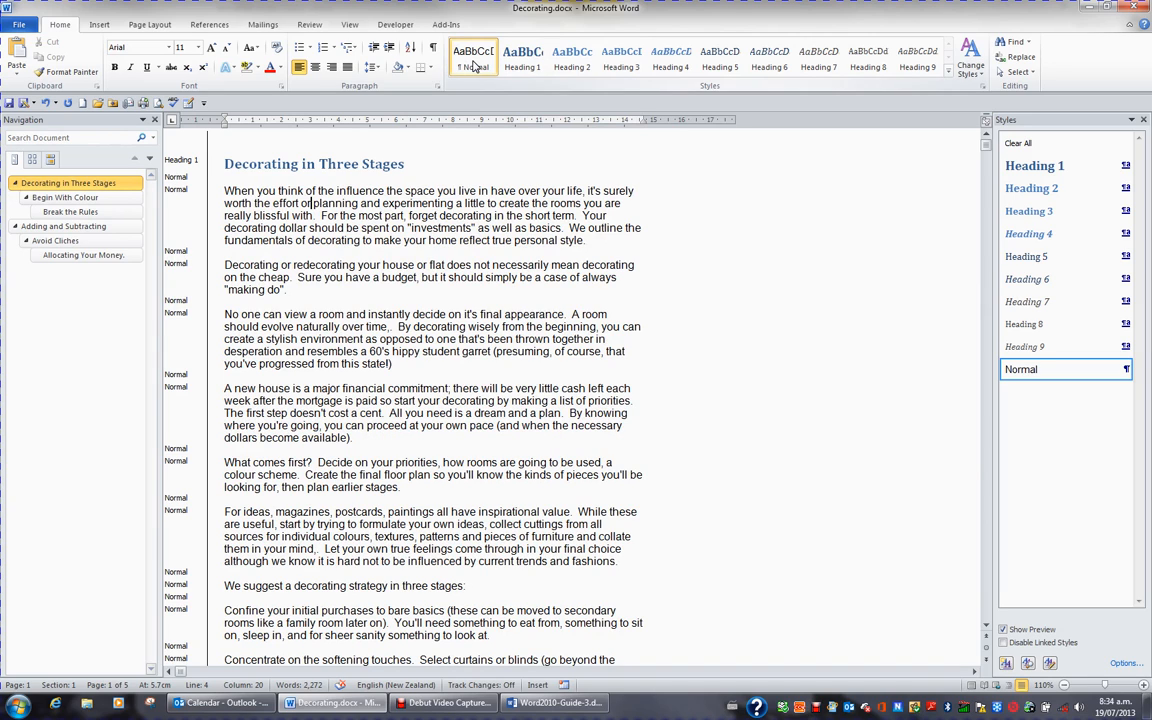
right_click(474, 65)
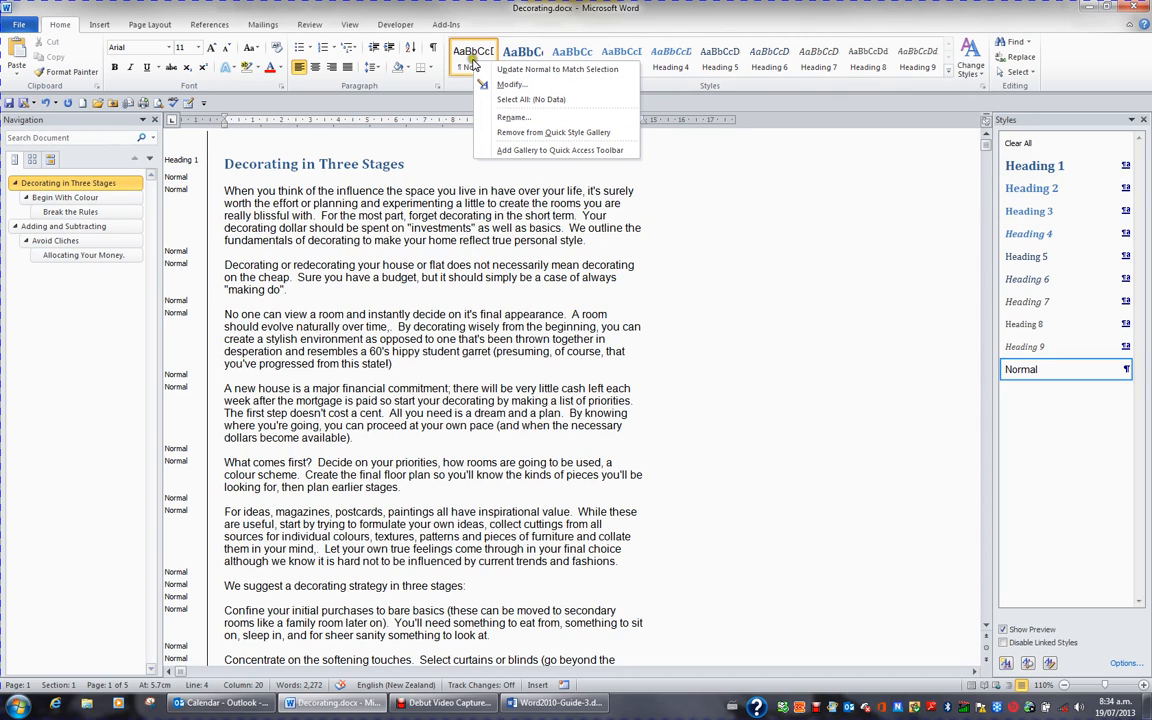
left_click(342, 164)
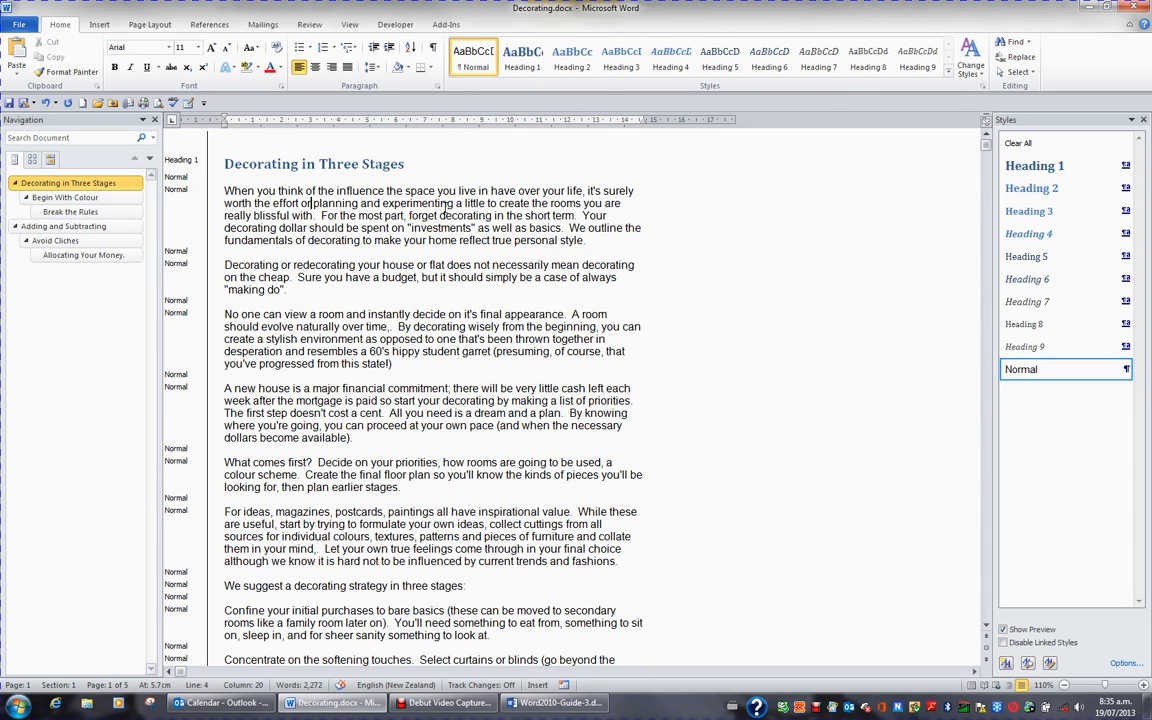
- Modify the Normal style to 12 pt text with justified alignment, for this document only
left_click(272, 204)
left_click(279, 216)
mouse_move(1130, 372)
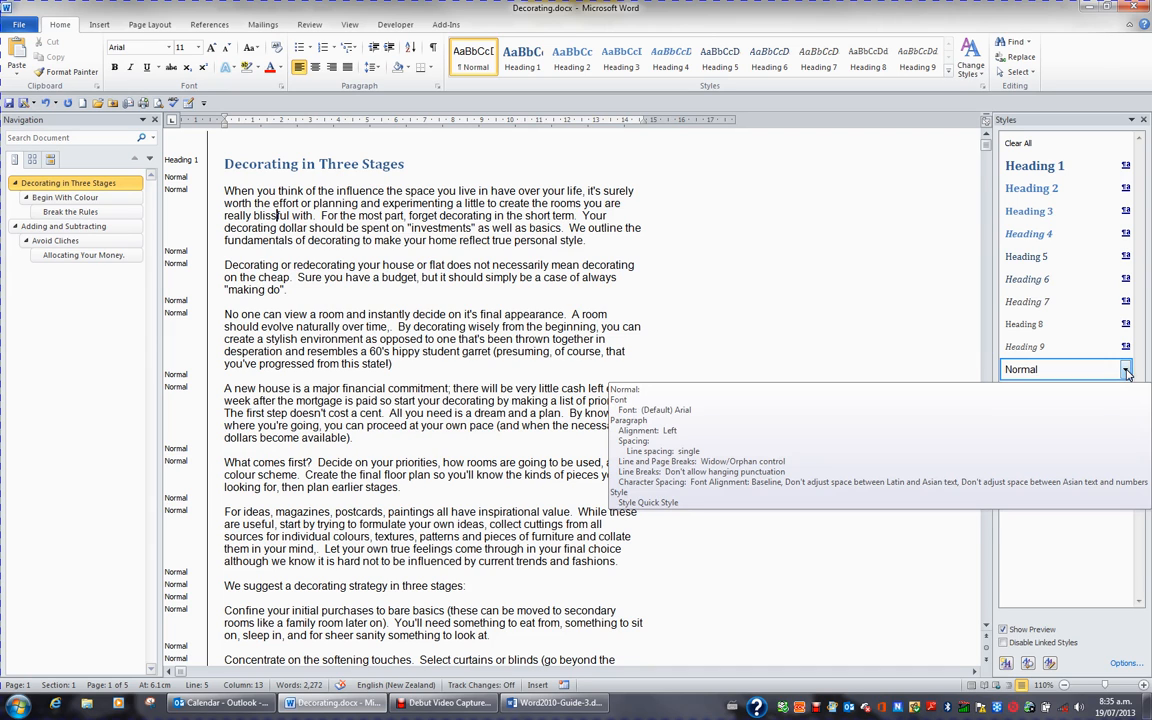
left_click(1125, 370)
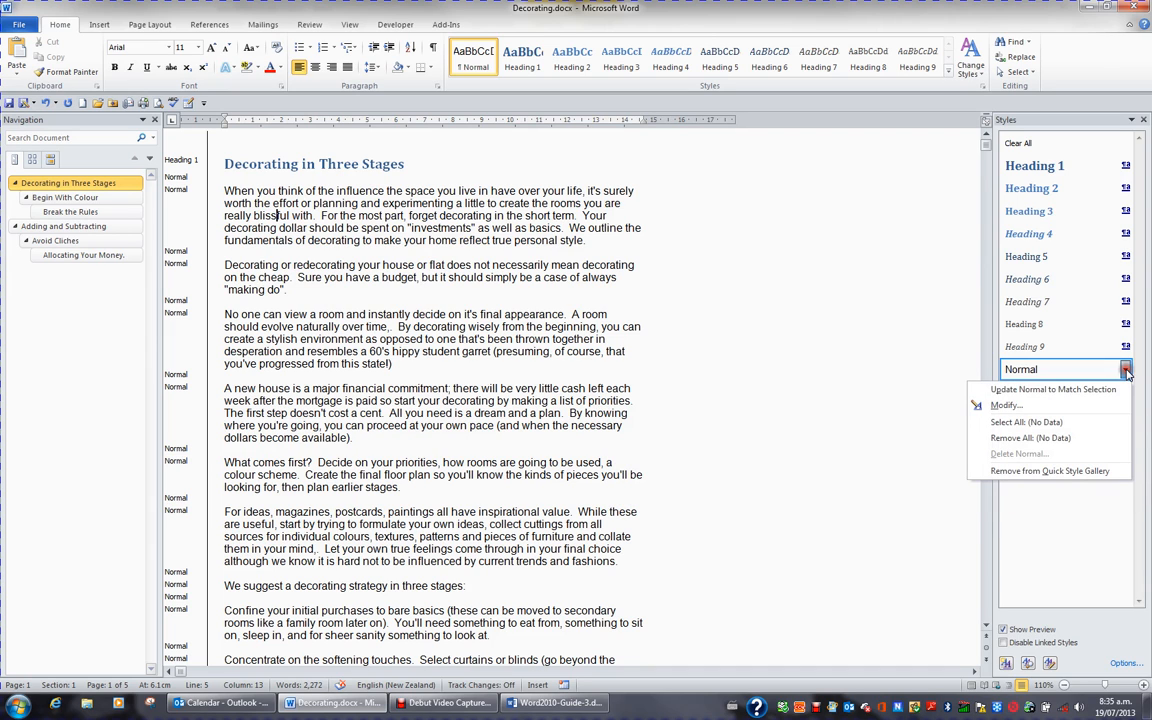
left_click(1008, 405)
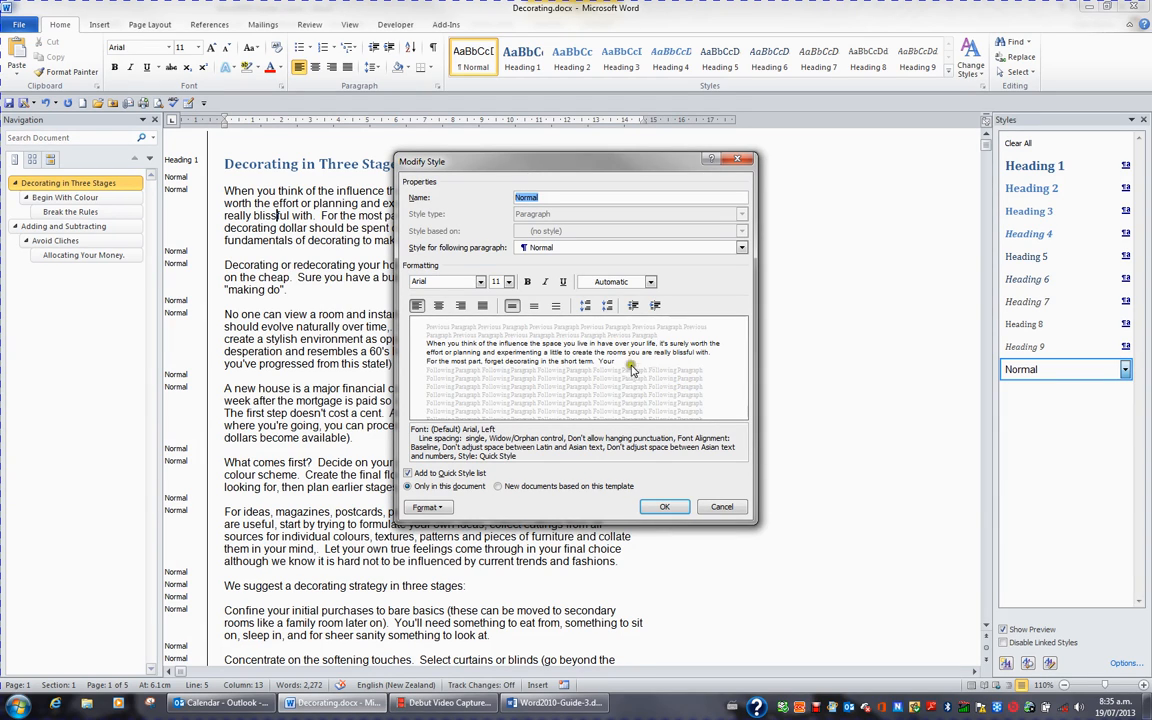
left_click(510, 282)
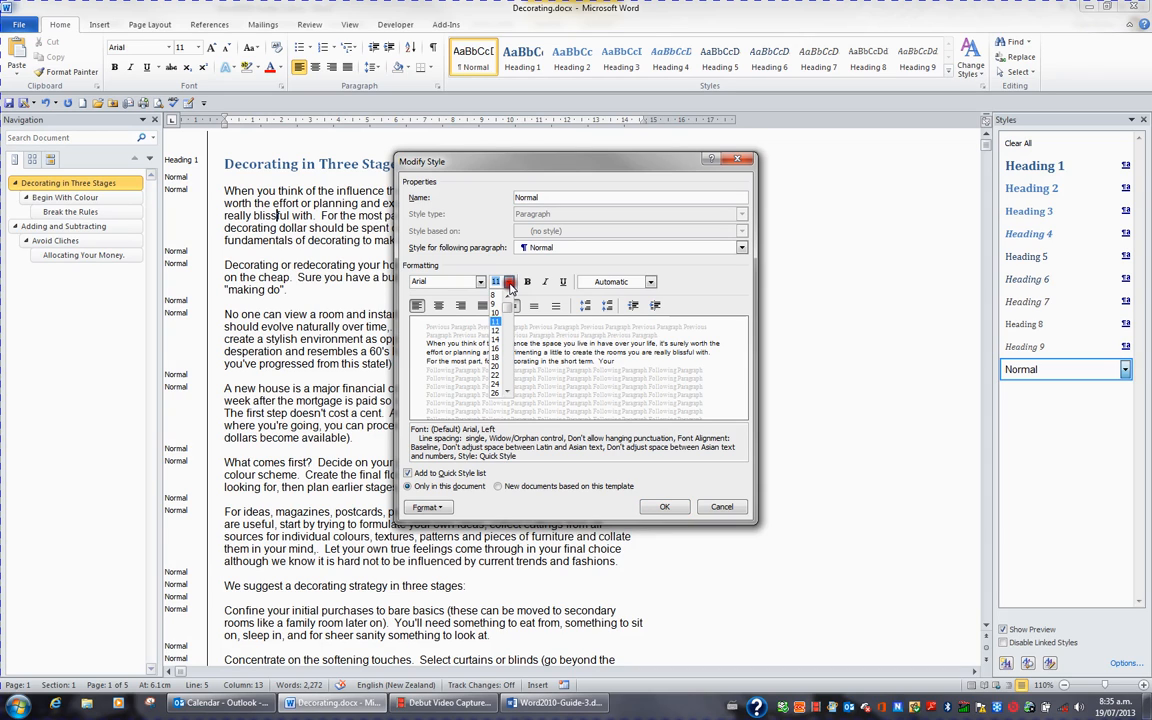
left_click(495, 330)
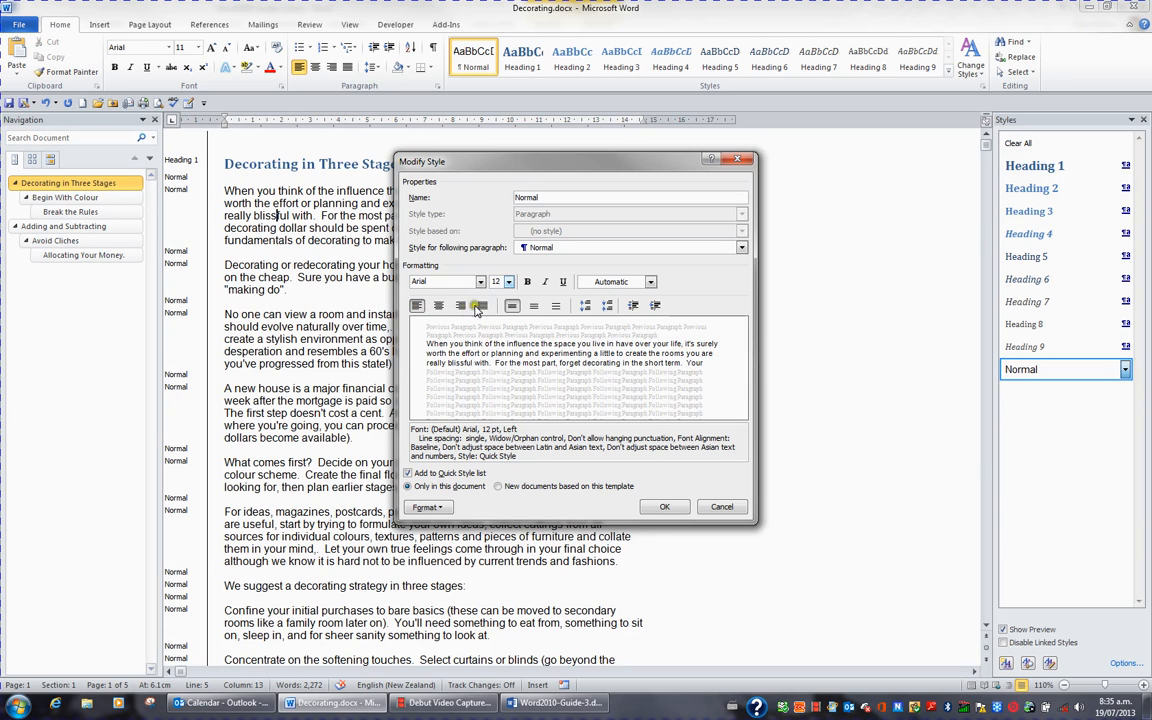
left_click(483, 306)
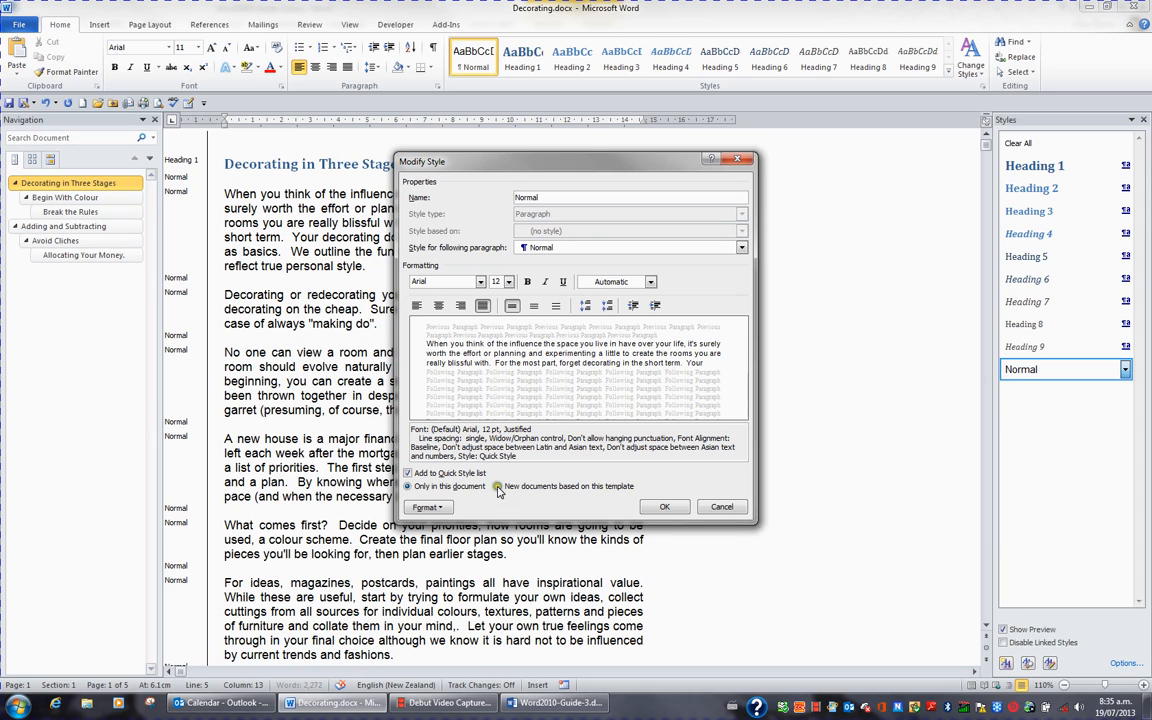
left_click(661, 509)
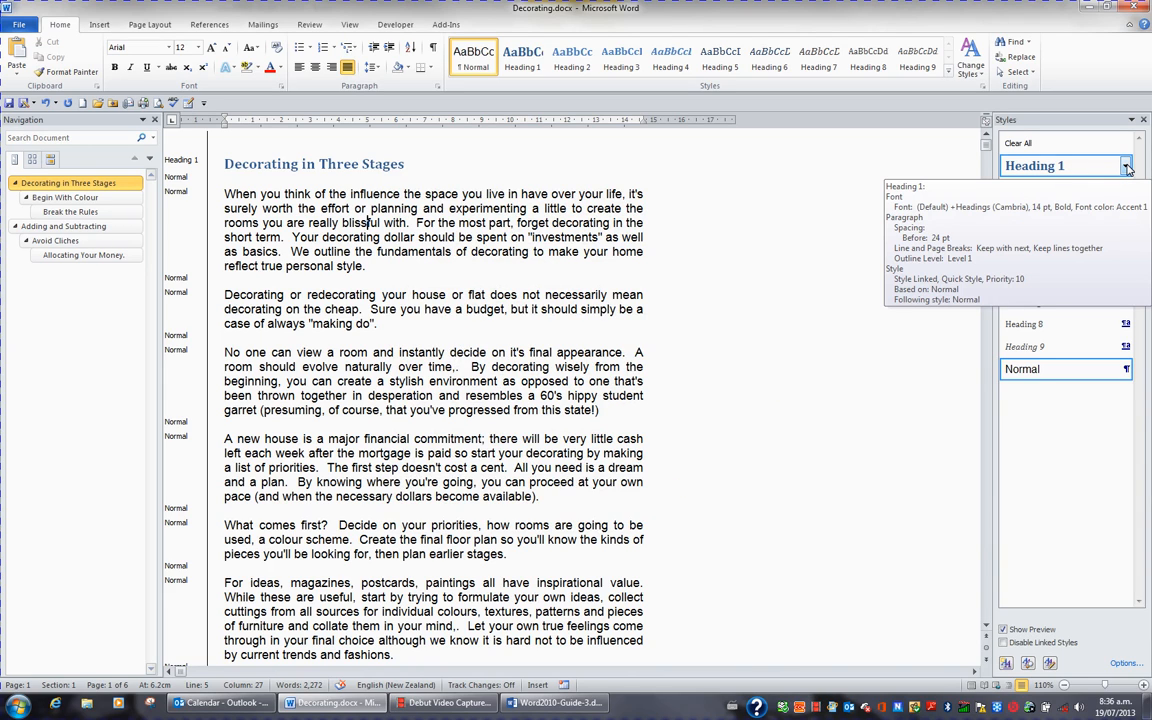
- Change the Heading 1 style to Arial, 20 pt, with centred alignment
left_click(1126, 166)
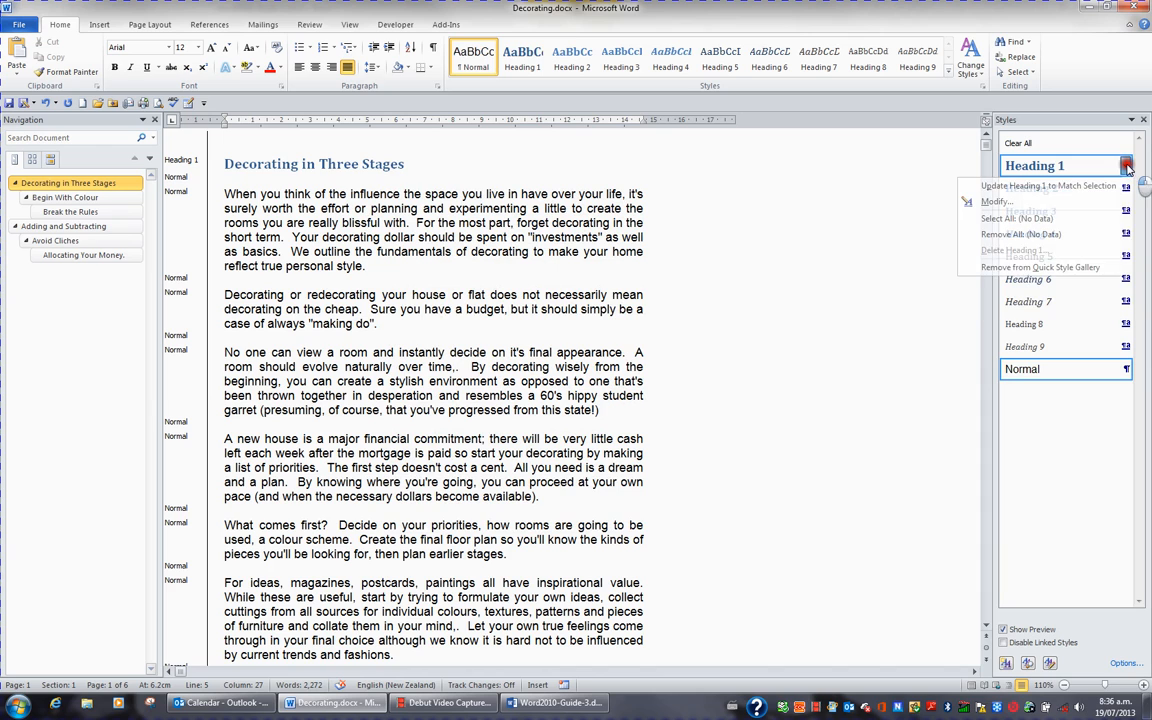
left_click(1045, 205)
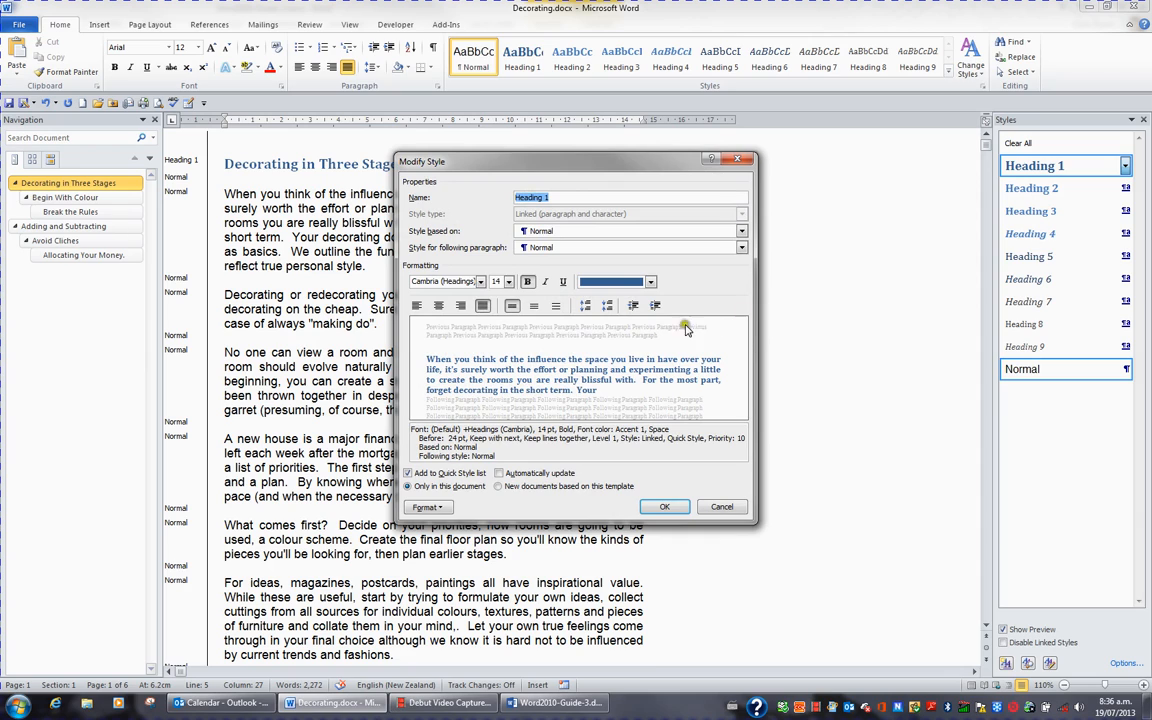
left_click(481, 282)
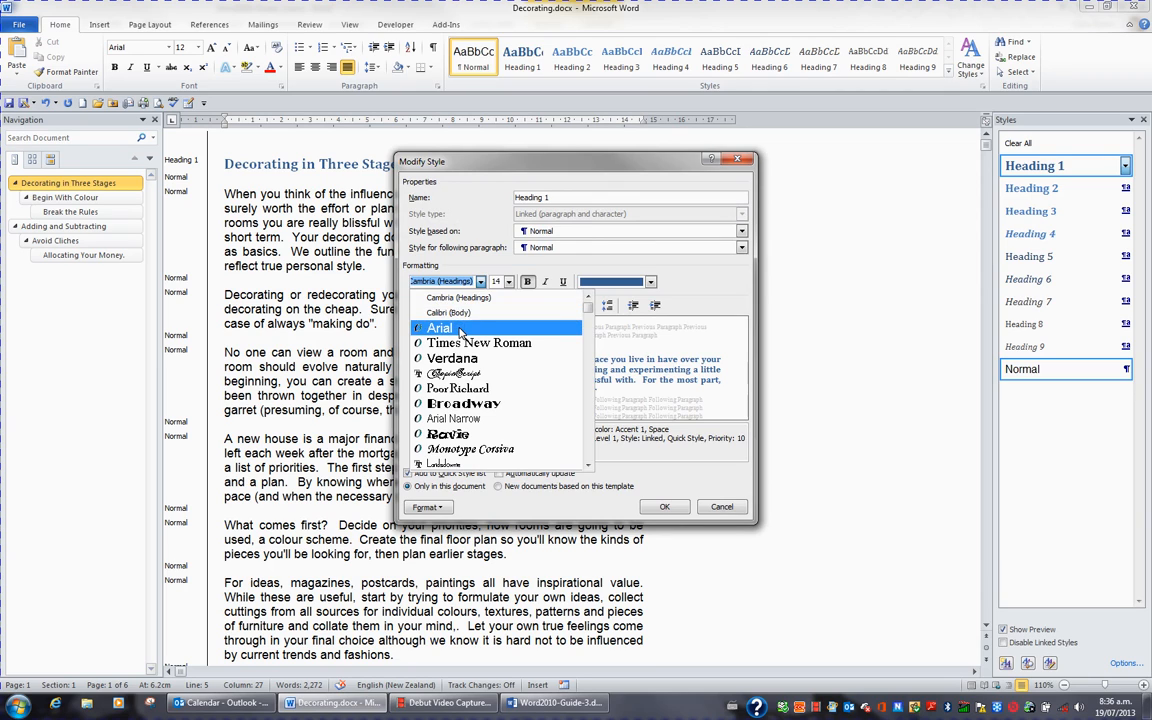
left_click(460, 331)
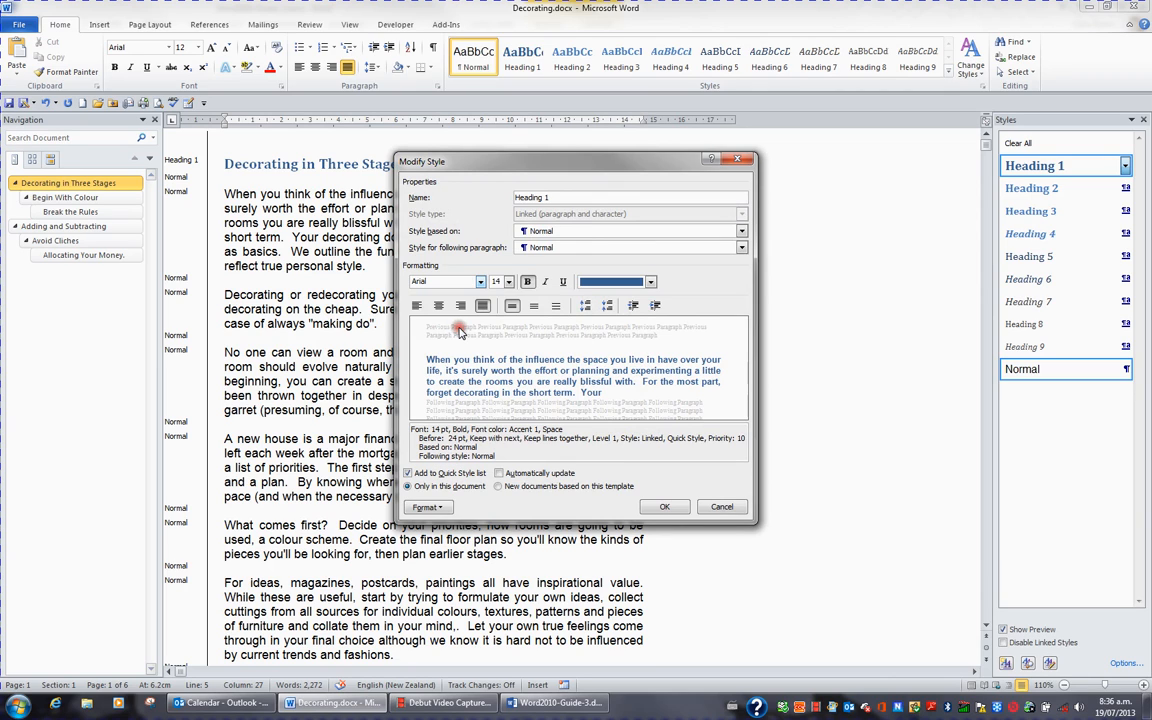
left_click(509, 284)
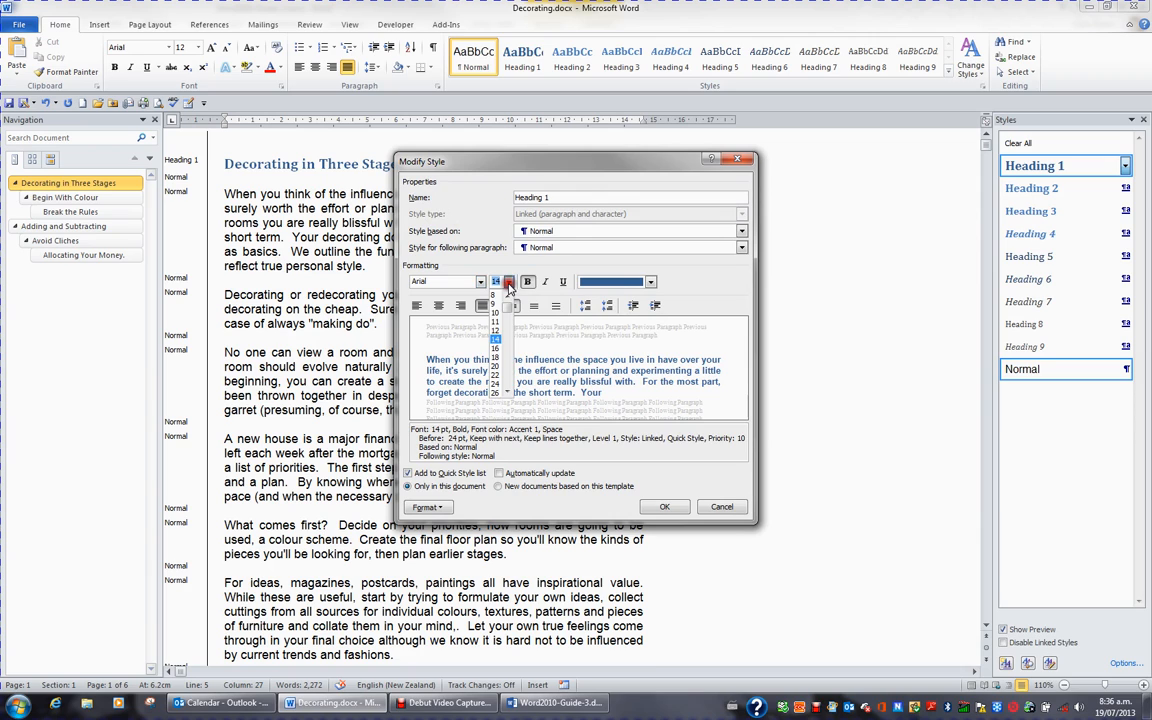
left_click(496, 365)
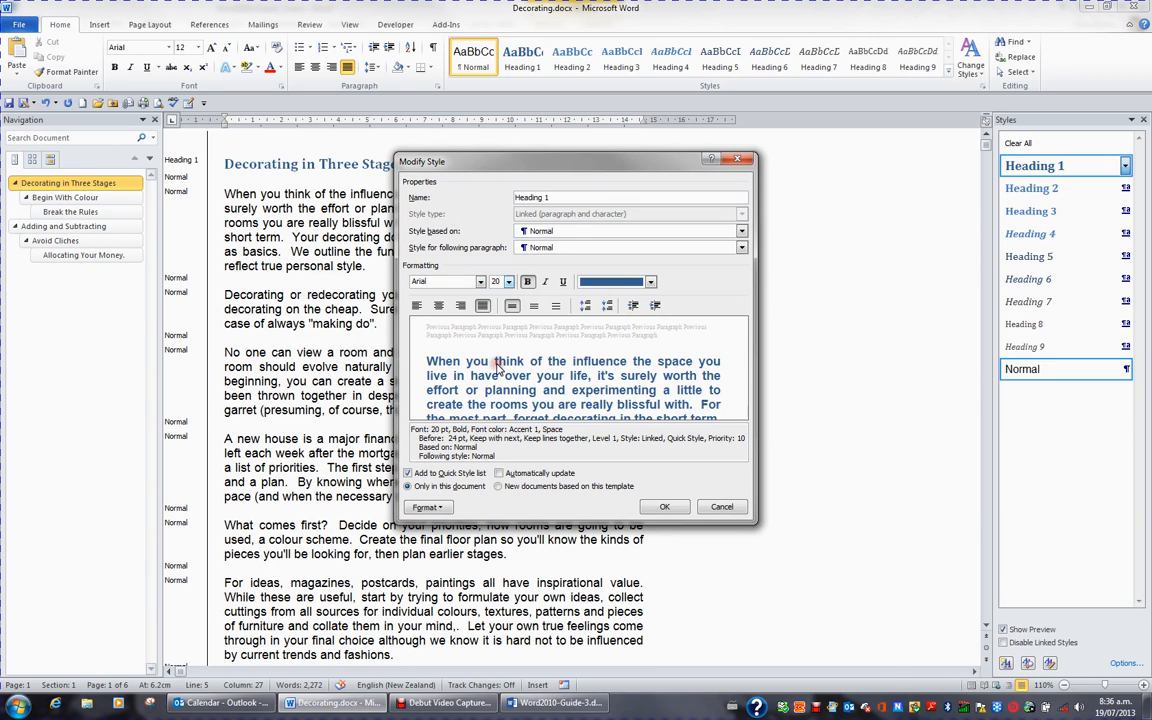
left_click(439, 306)
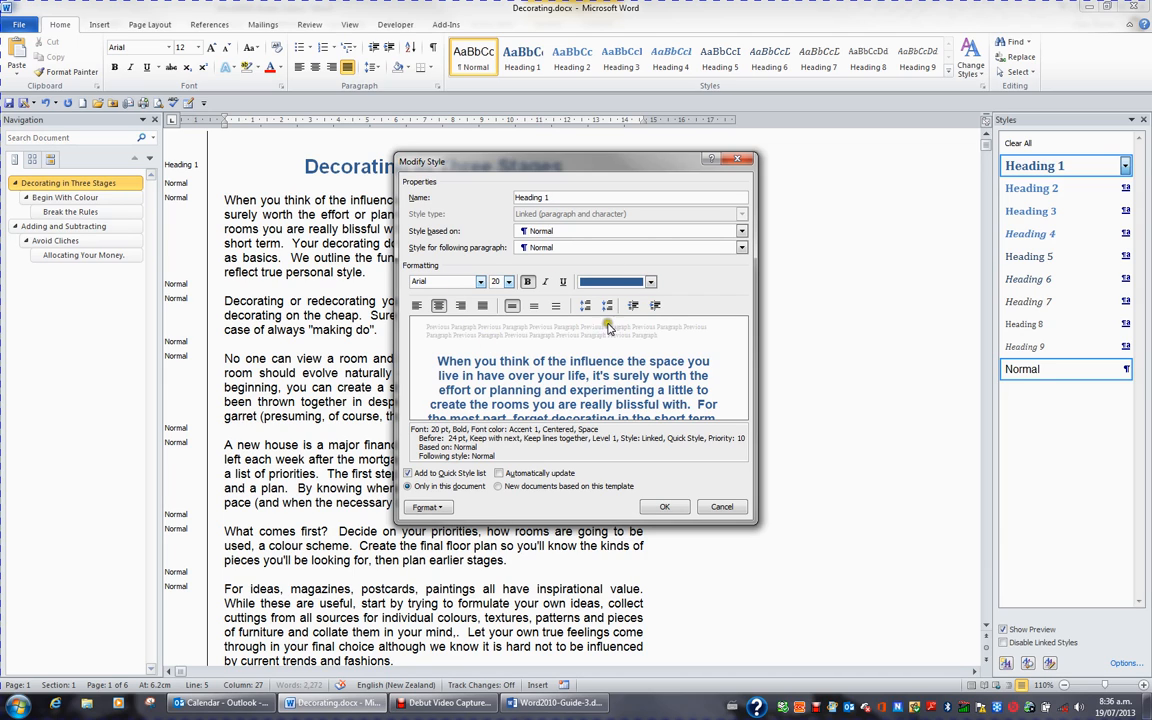
- Add the All caps effect and the standard Dark Blue font colour to the Heading 1 style and apply the changes
left_click(428, 507)
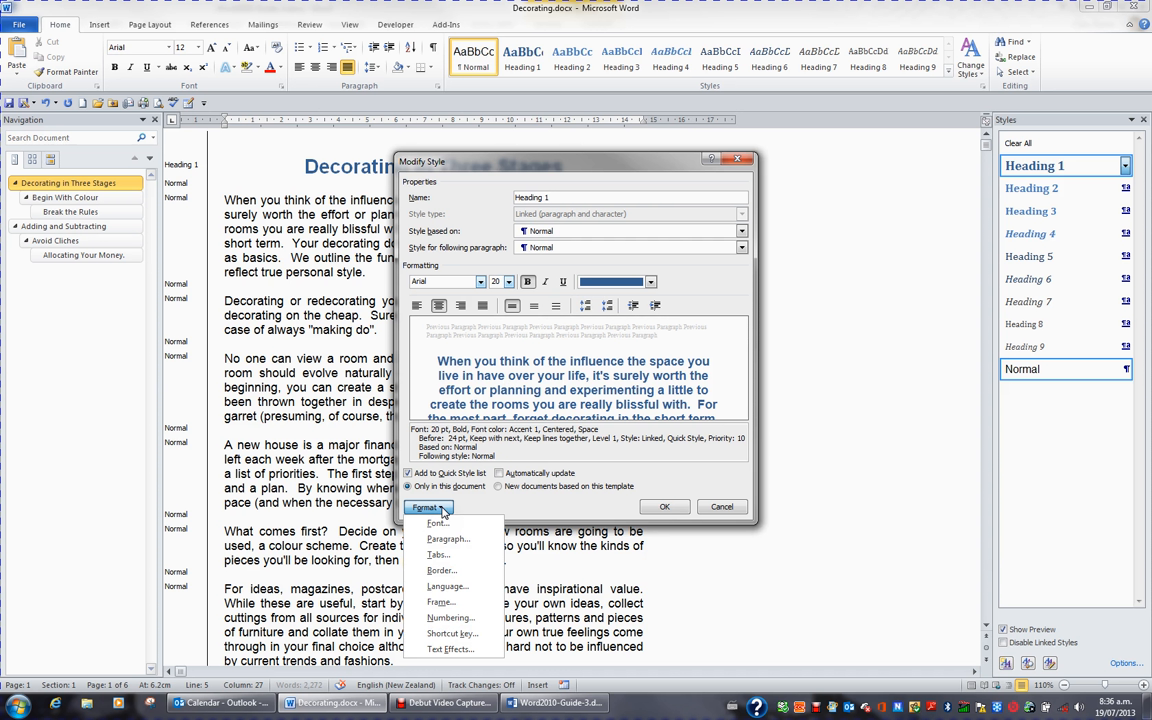
left_click(442, 523)
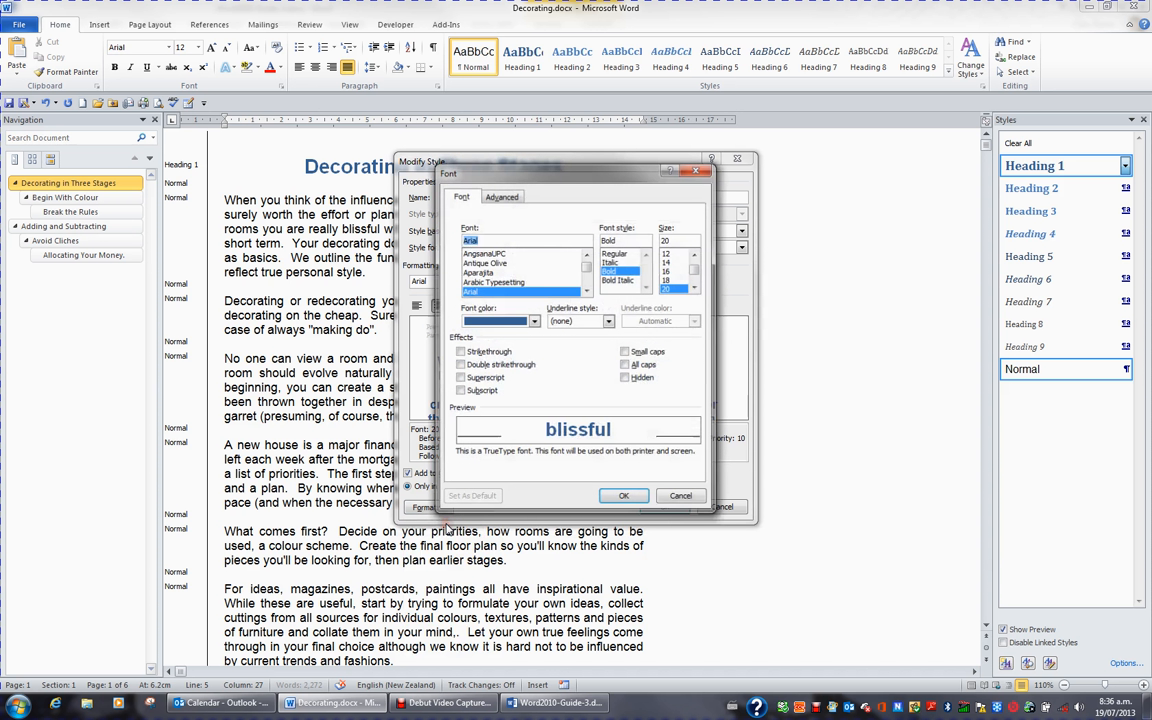
left_click(626, 365)
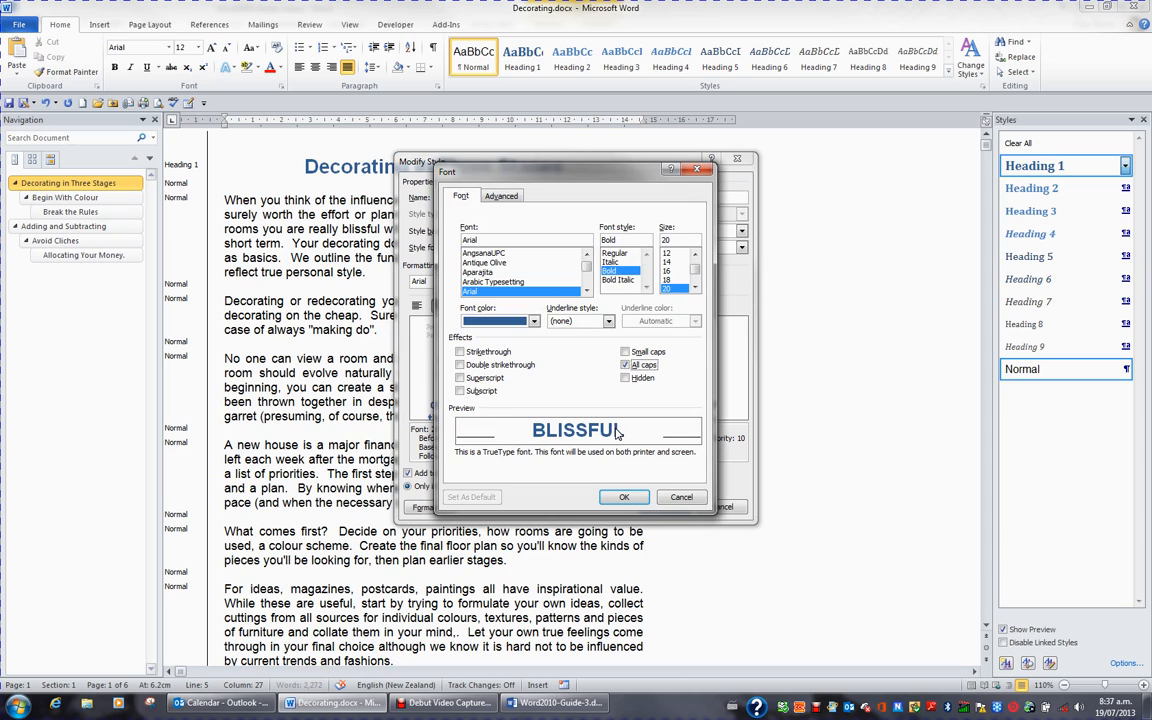
left_click(624, 499)
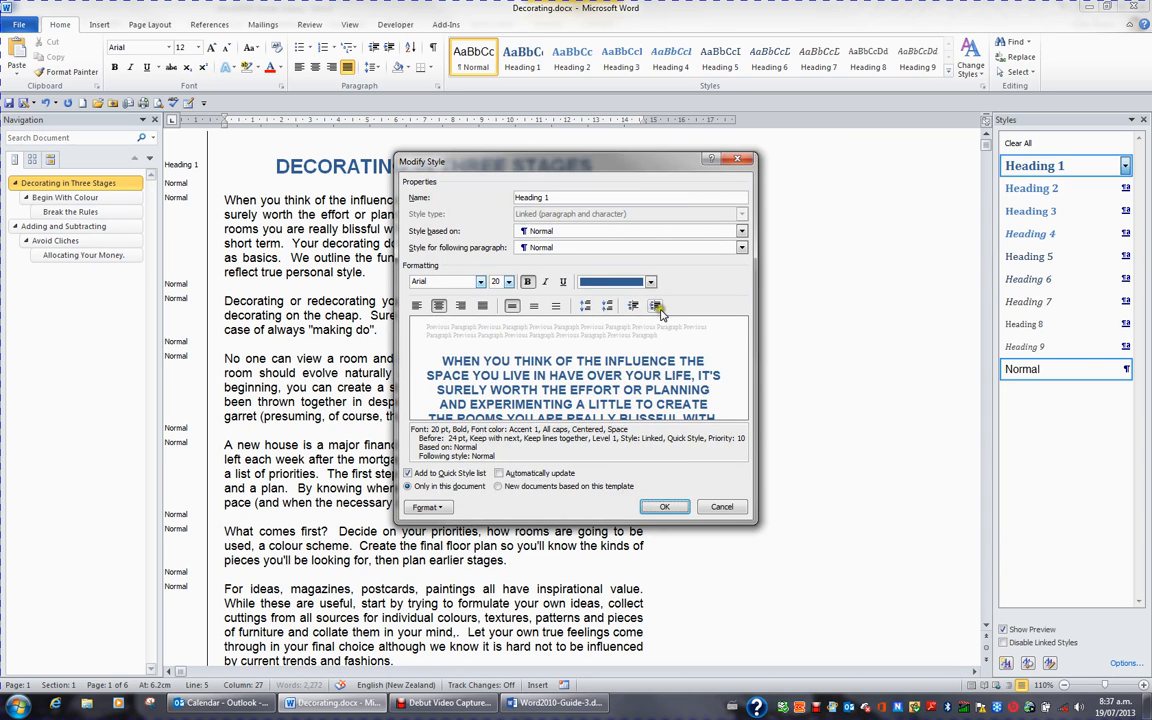
left_click(651, 282)
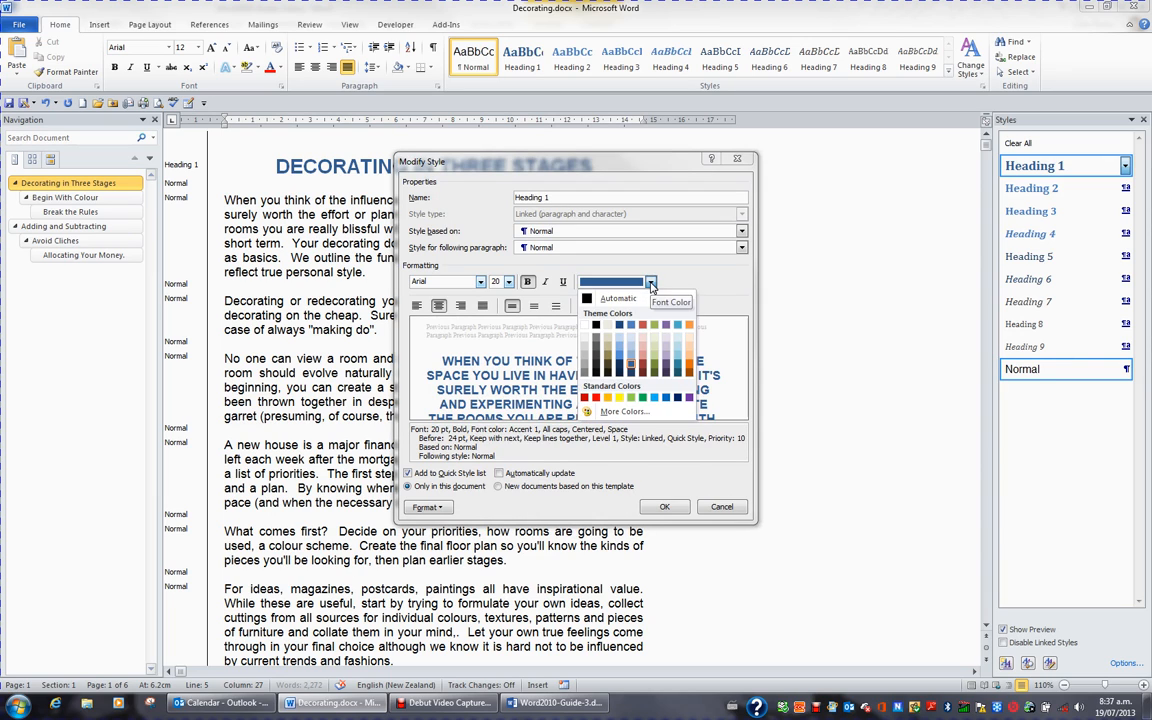
left_click(681, 398)
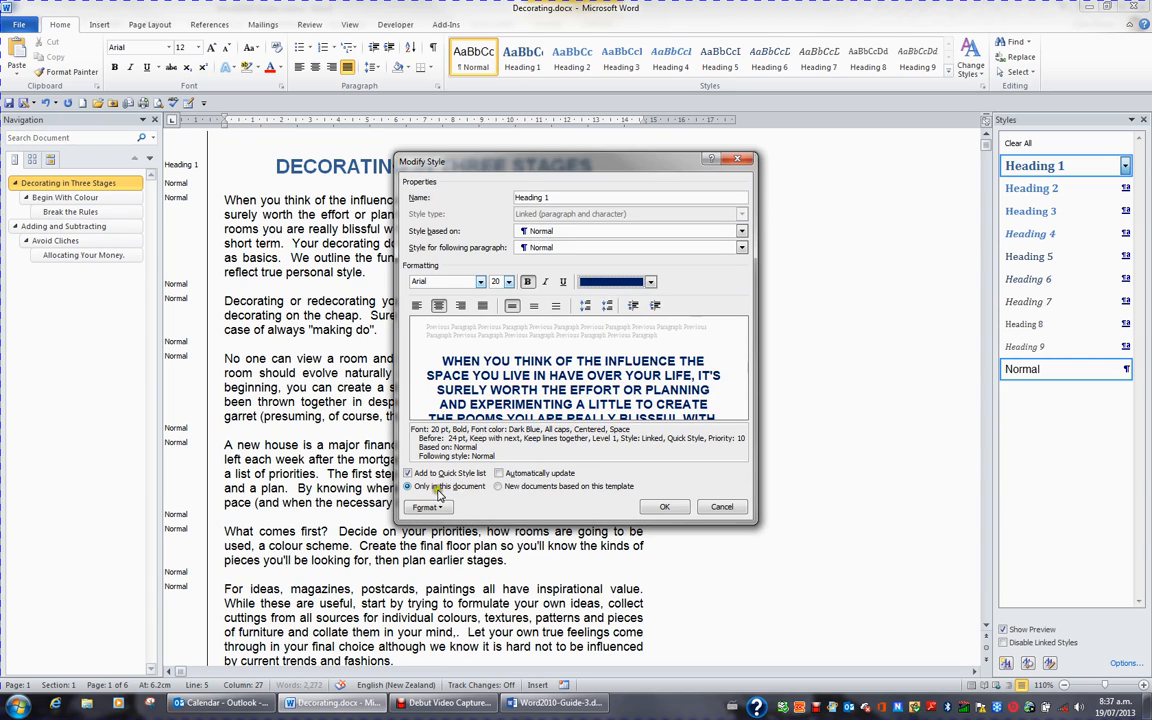
left_click(664, 506)
- Review the restyled headings and body text down to the Avoid Cliches section
scroll(555, 383, "down", 3)
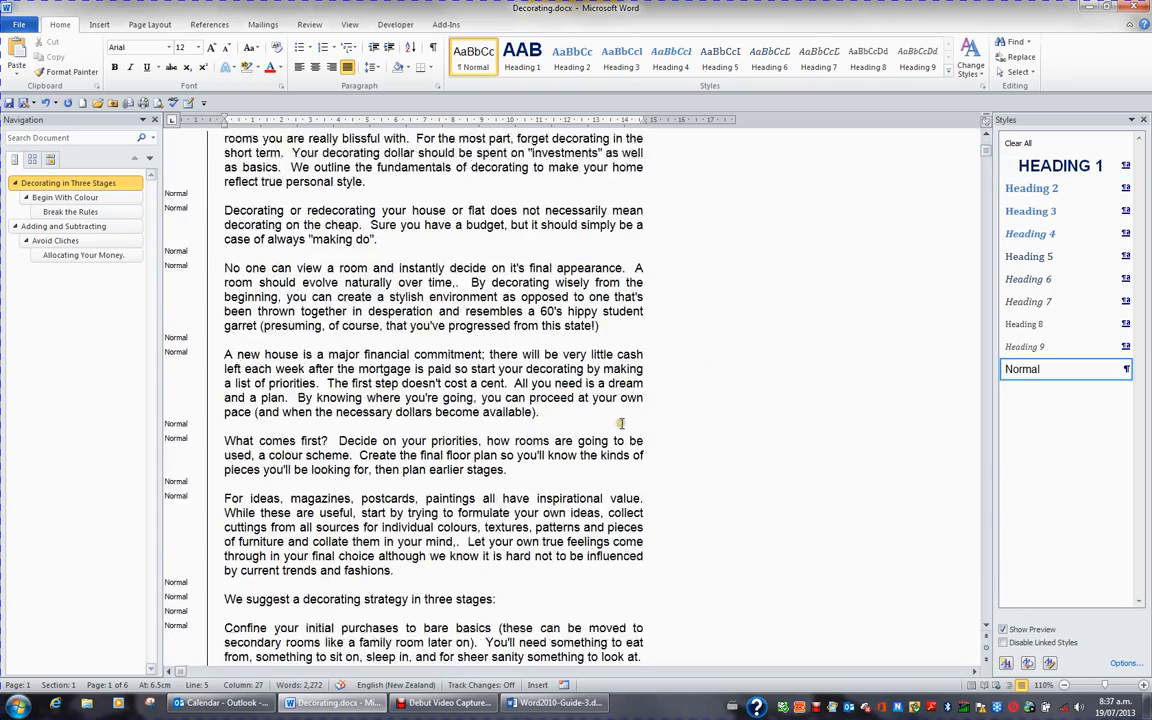
scroll(621, 422, "down", 12)
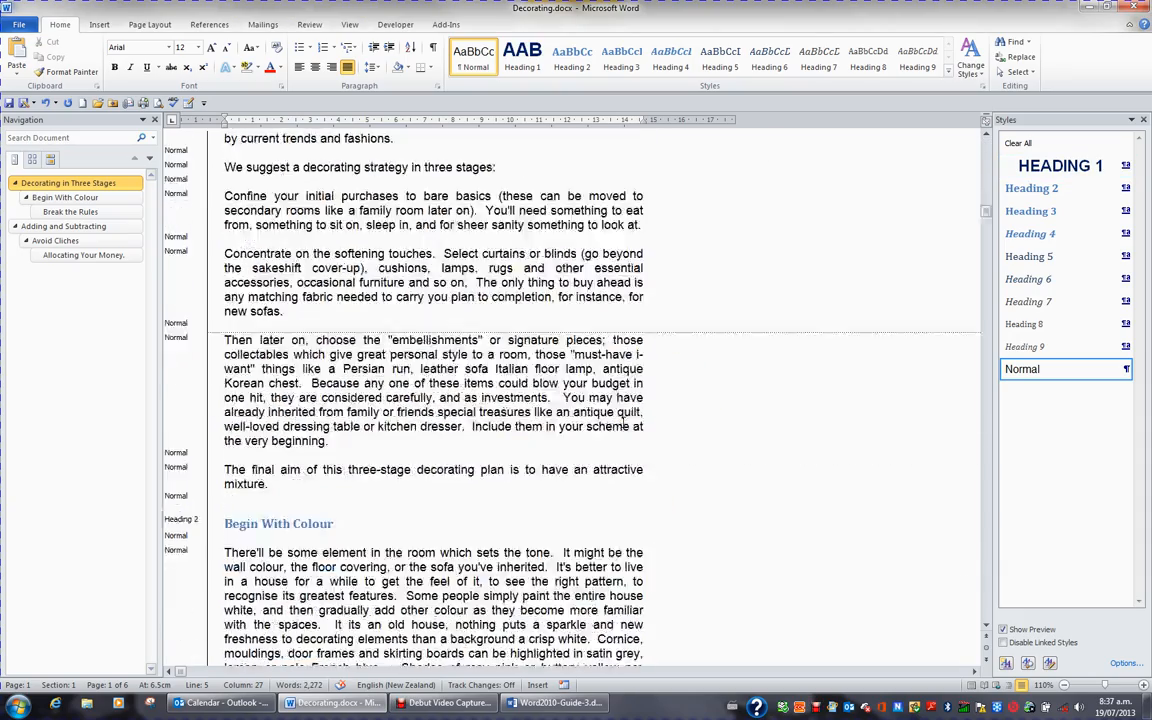
scroll(626, 422, "down", 16)
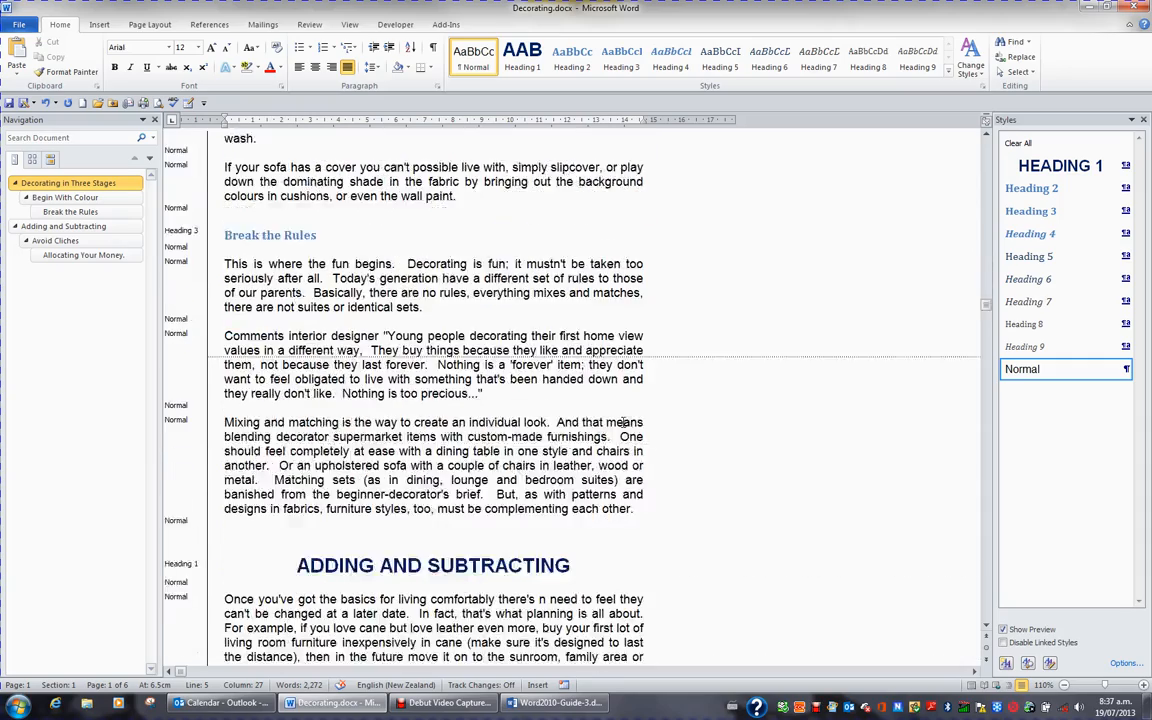
scroll(620, 421, "down", 2)
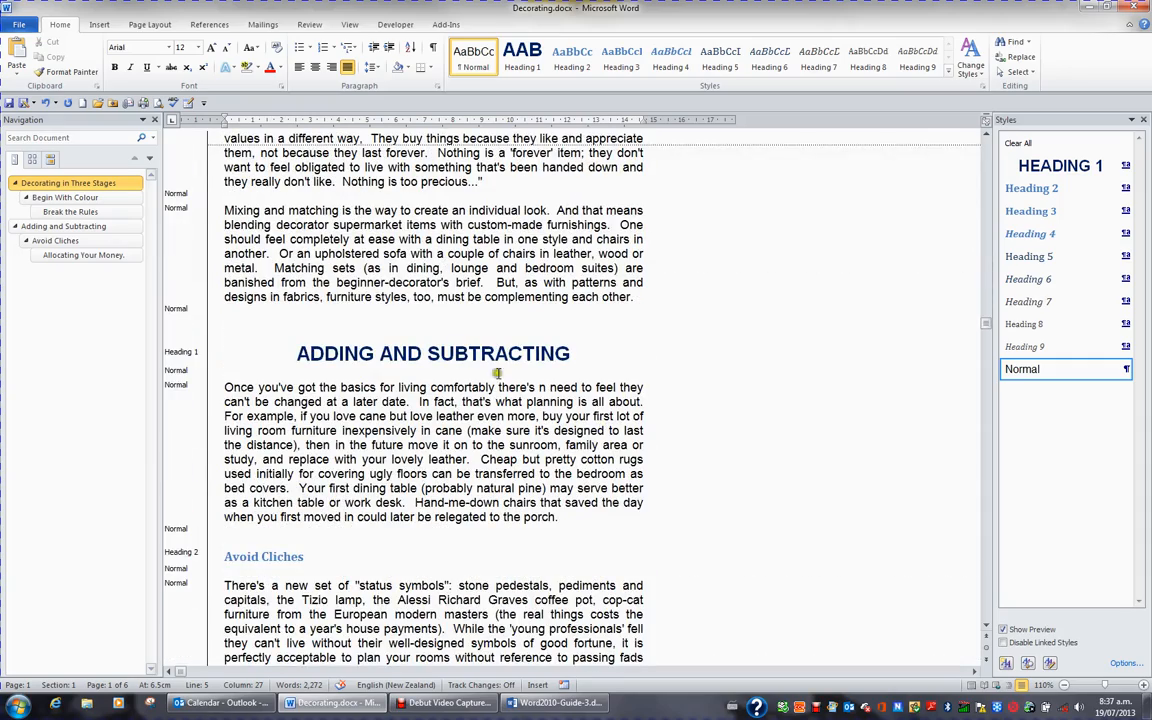
scroll(510, 345, "down", 5)
scroll(557, 382, "up", 1)
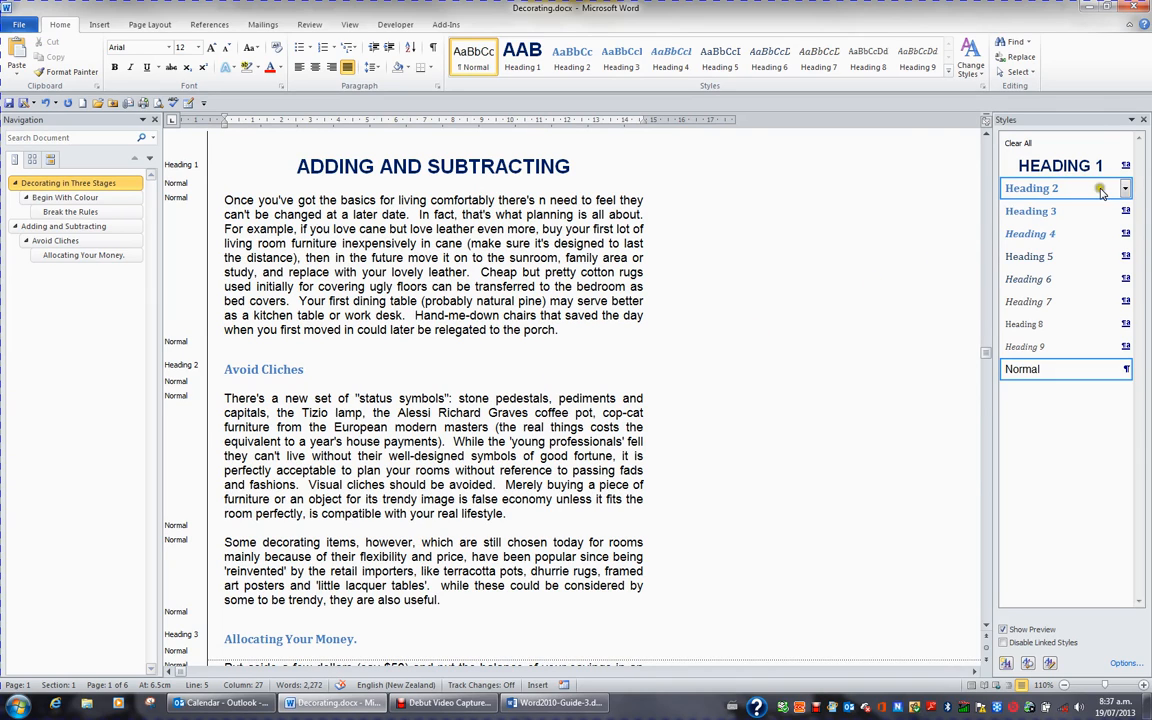
- Change the Heading 2 style to Arial, 18 pt, with the standard Dark Blue font colour
mouse_move(1126, 190)
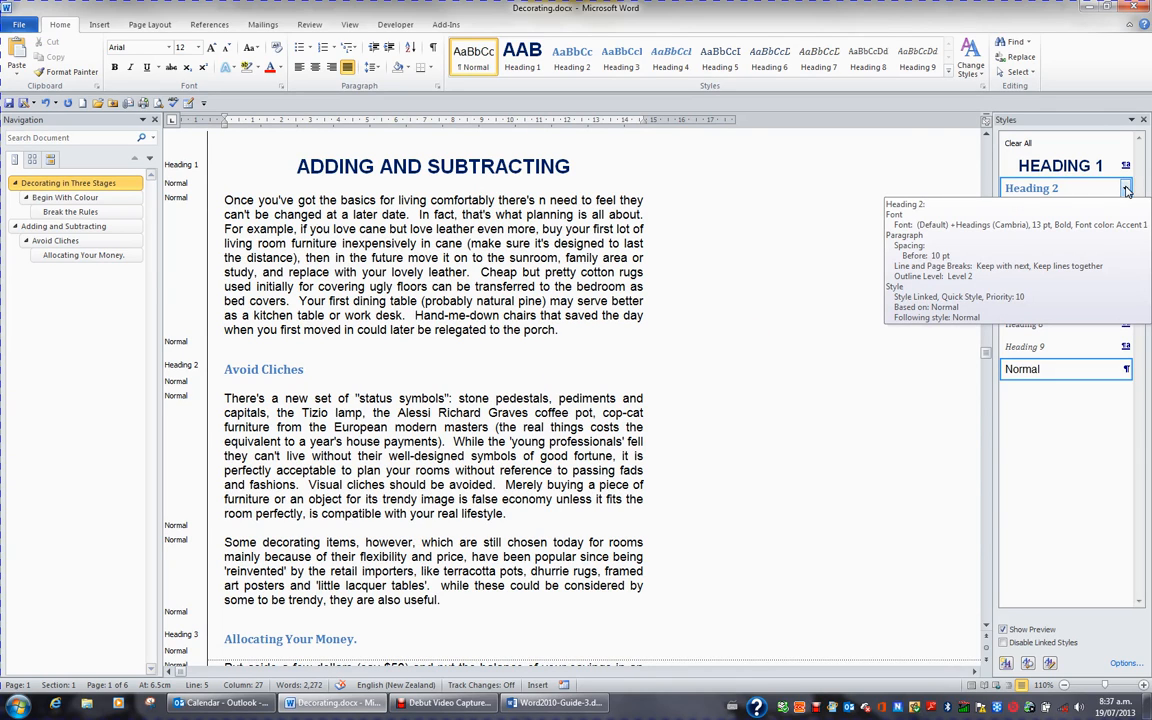
left_click(1126, 190)
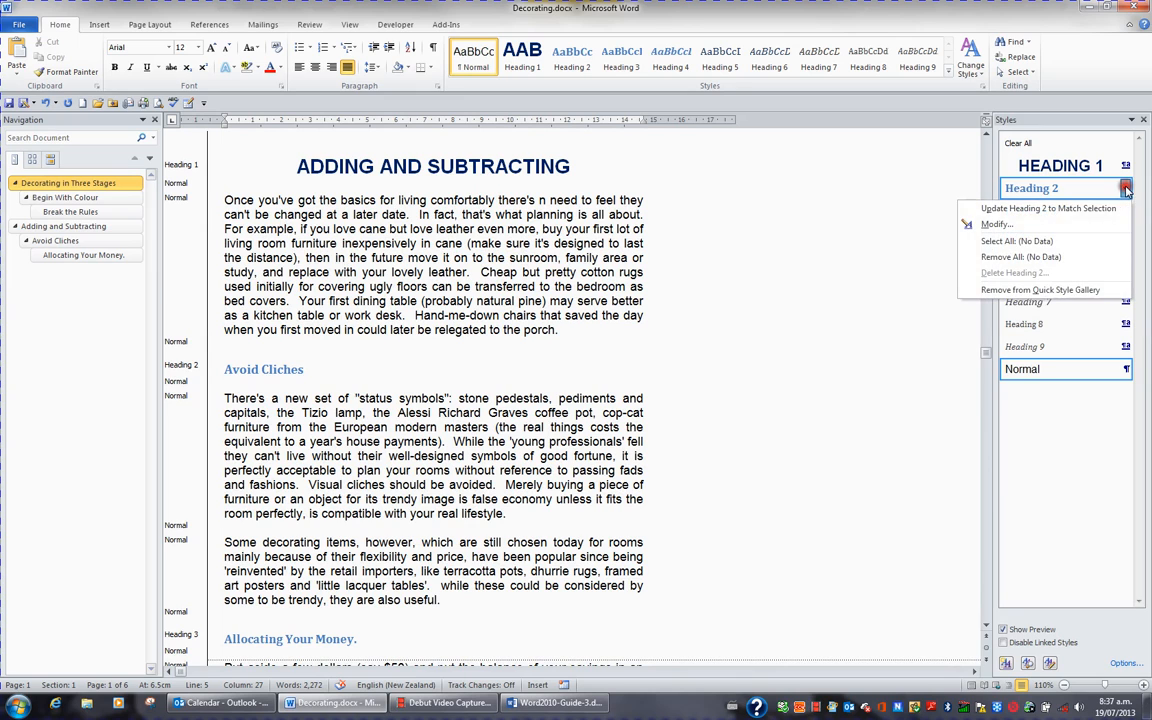
left_click(1033, 230)
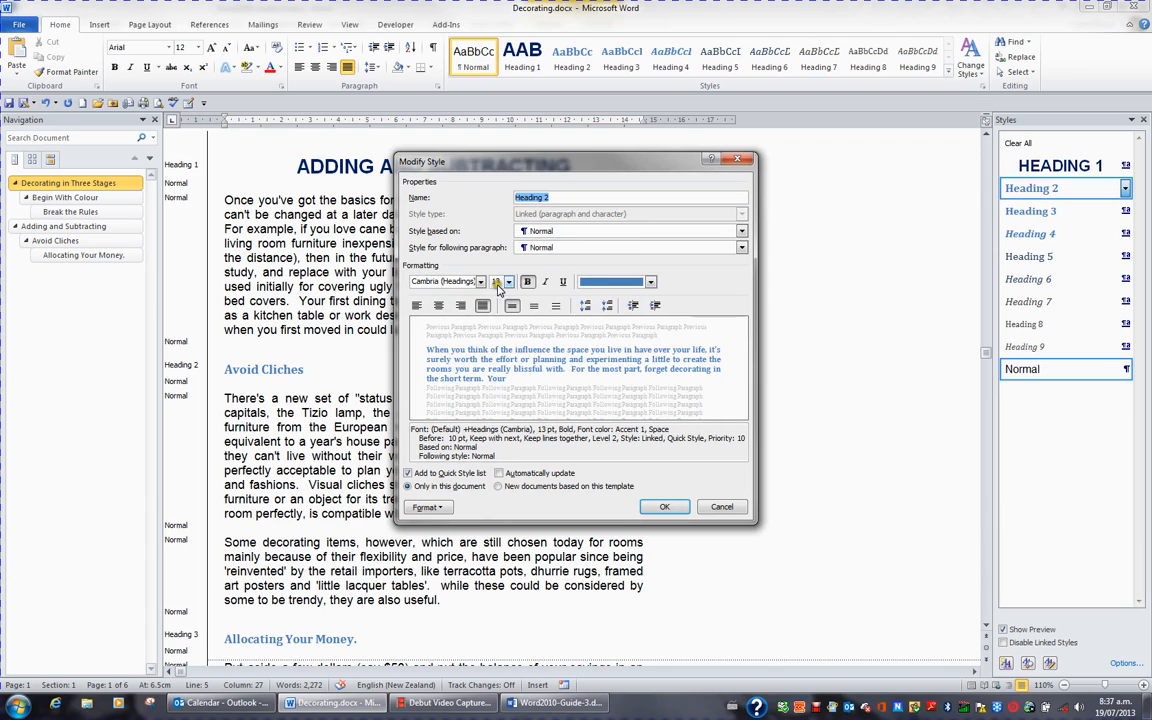
left_click(481, 282)
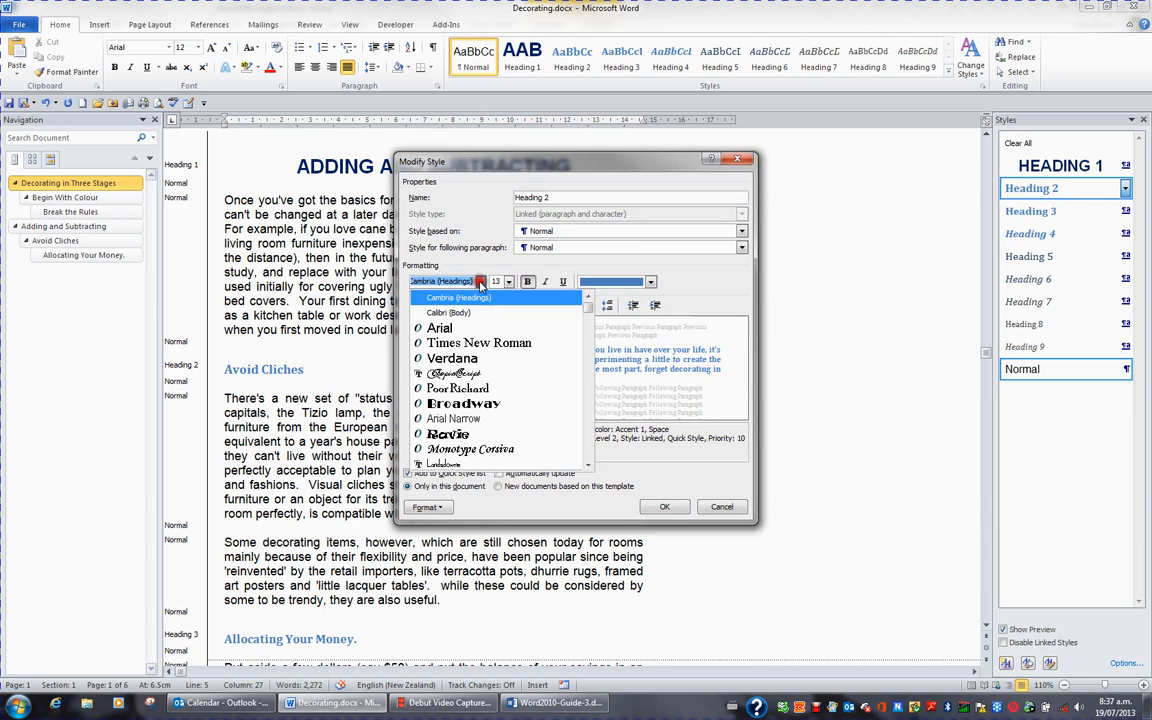
left_click(445, 329)
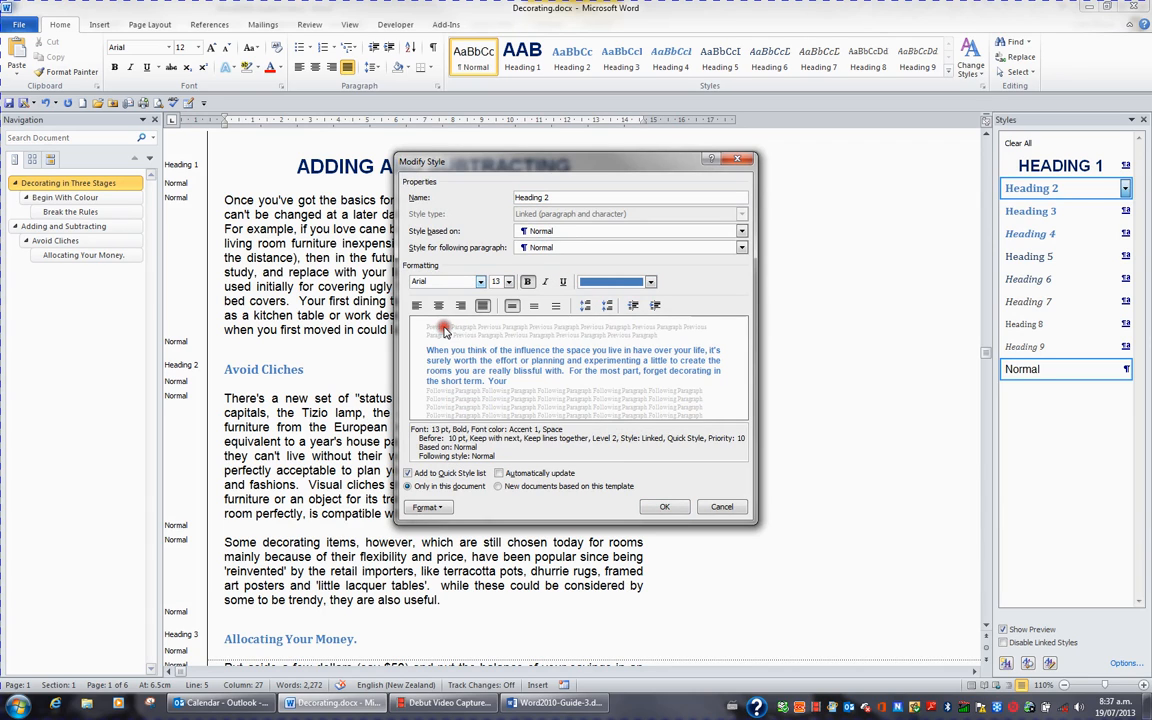
left_click(509, 282)
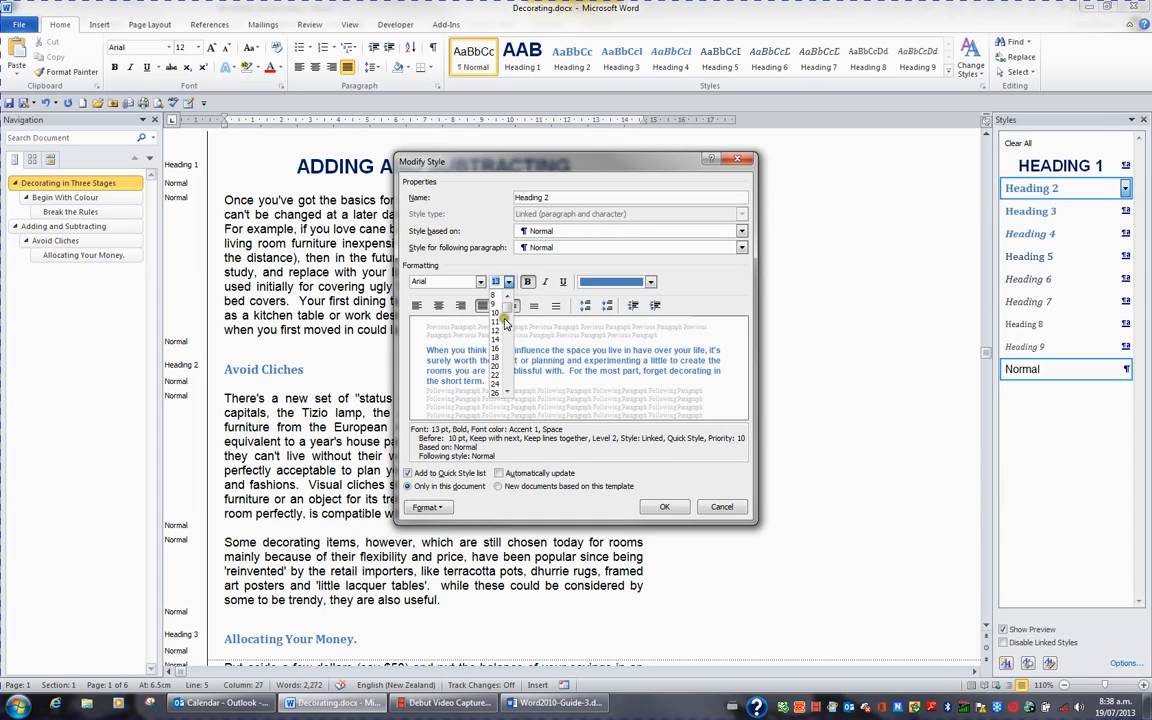
left_click(494, 362)
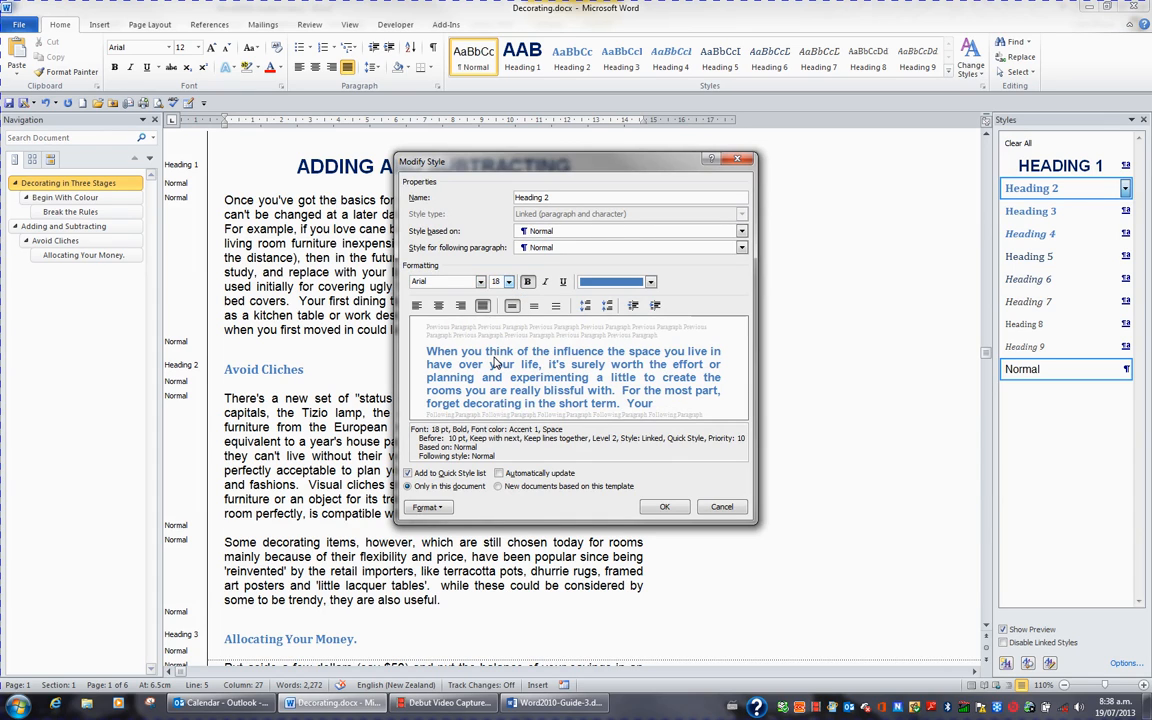
left_click(651, 283)
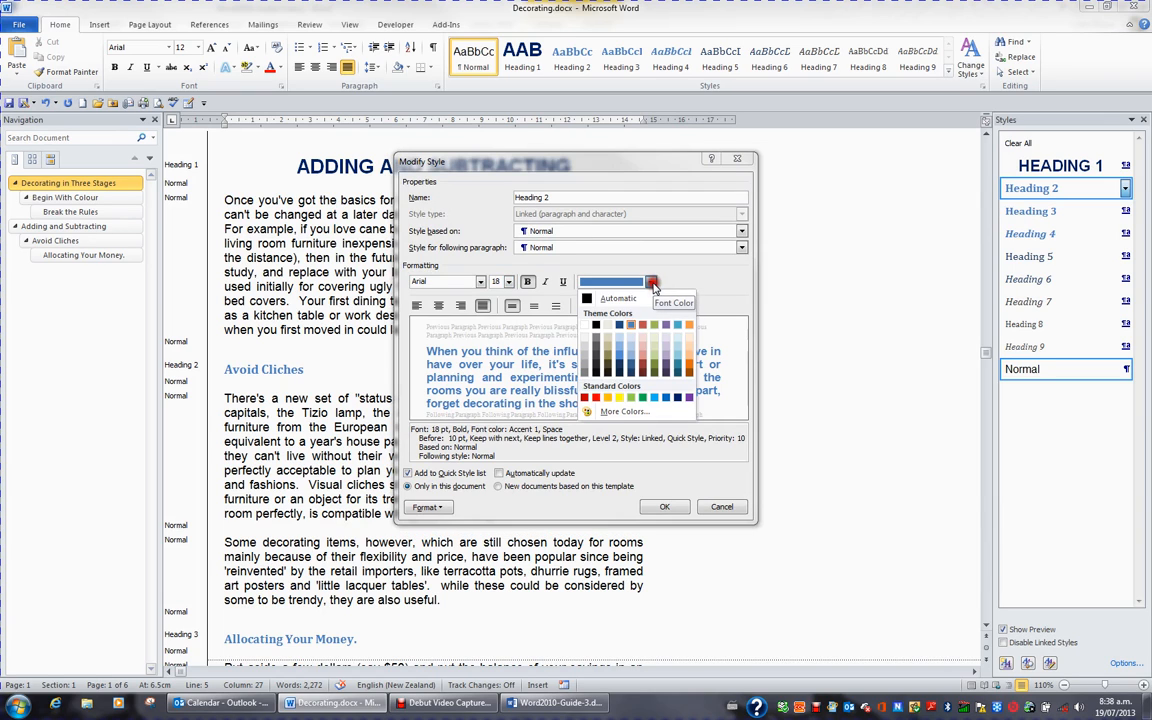
left_click(678, 398)
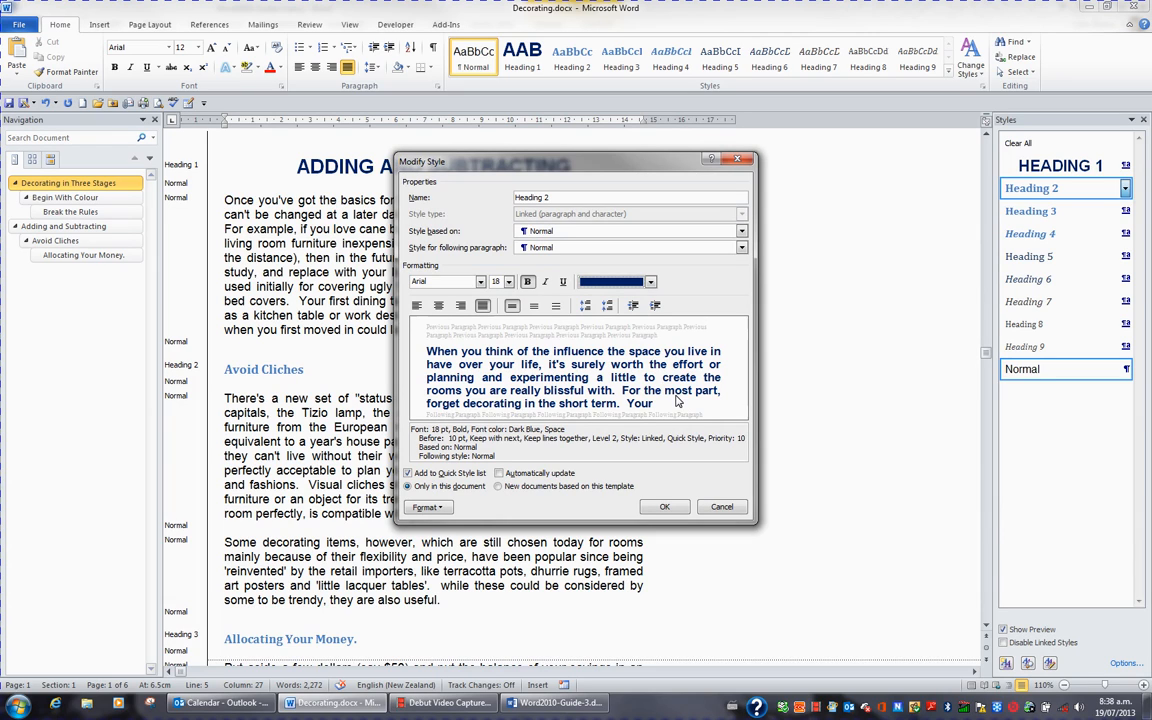
- Add a ½ pt single solid bottom border to the Heading 2 style
left_click(426, 507)
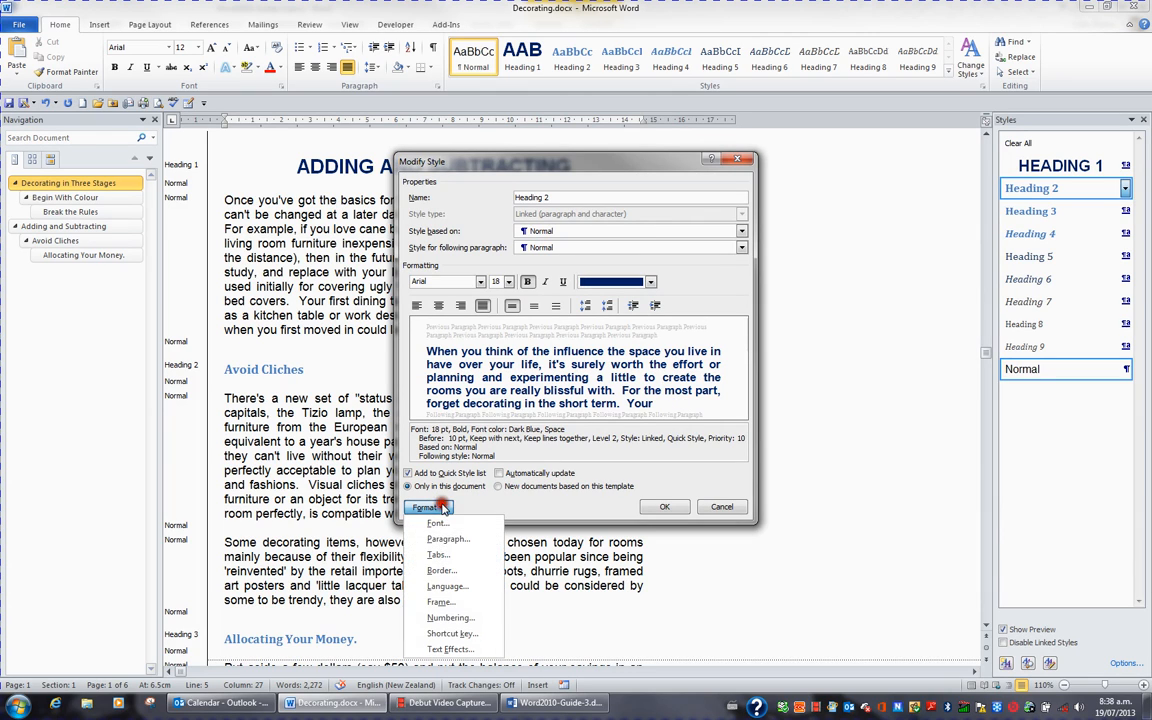
left_click(448, 573)
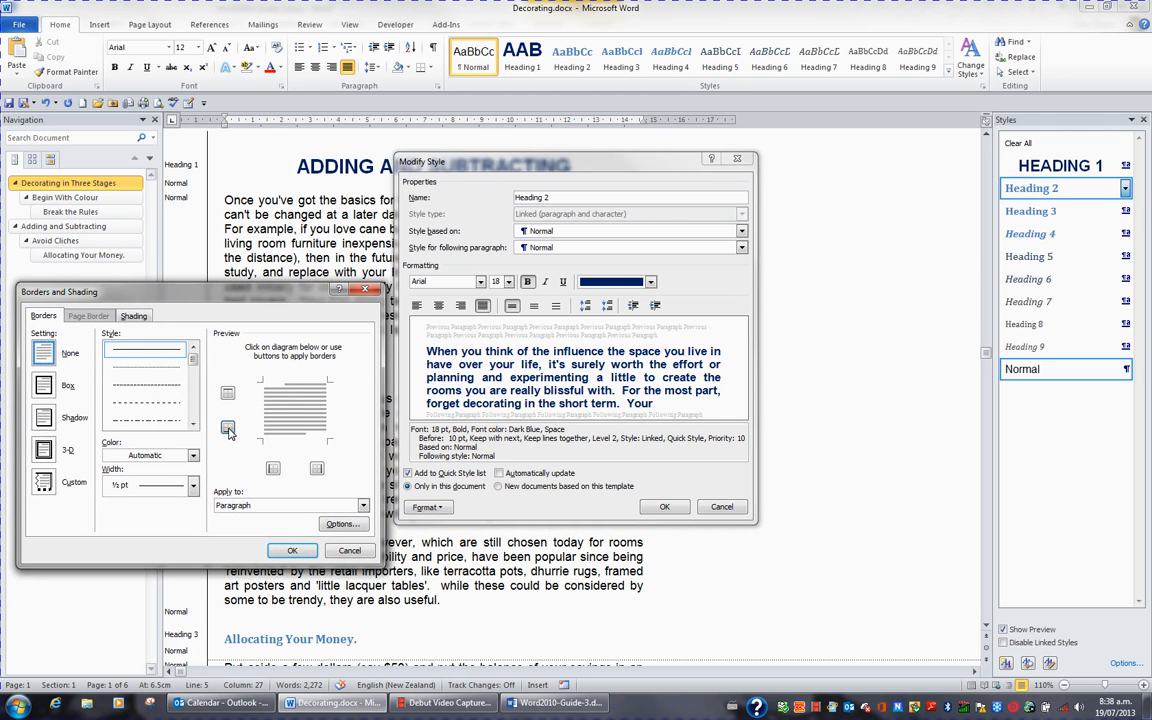
left_click(228, 429)
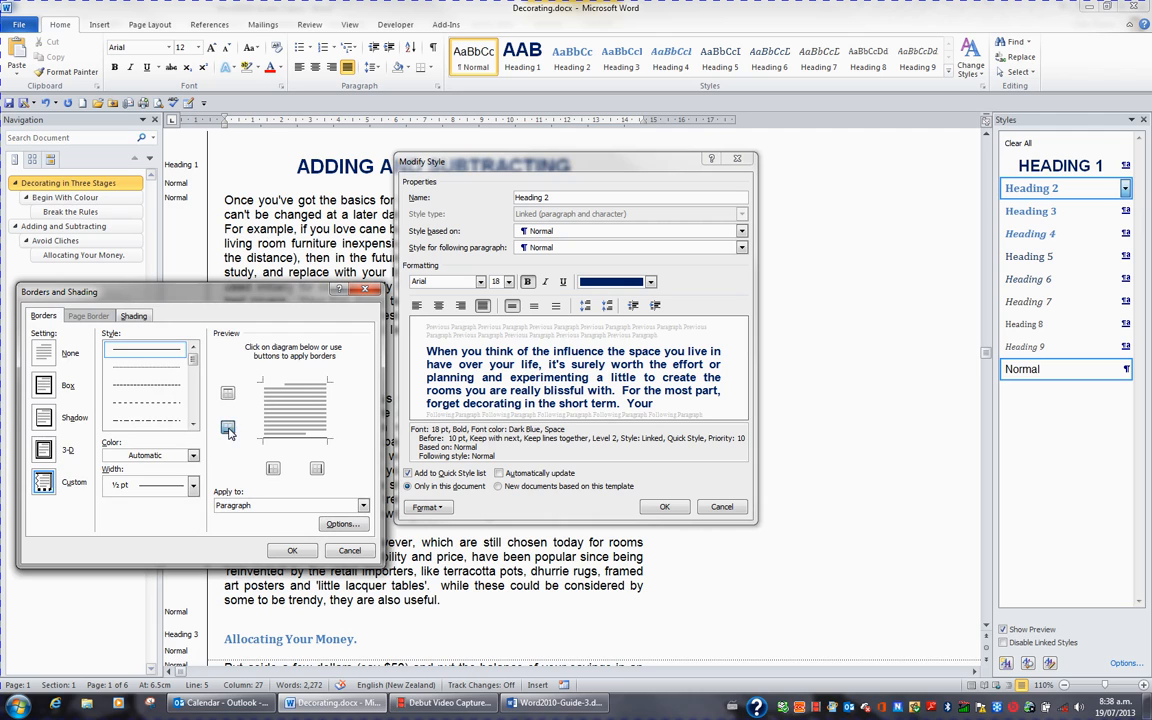
left_click(291, 552)
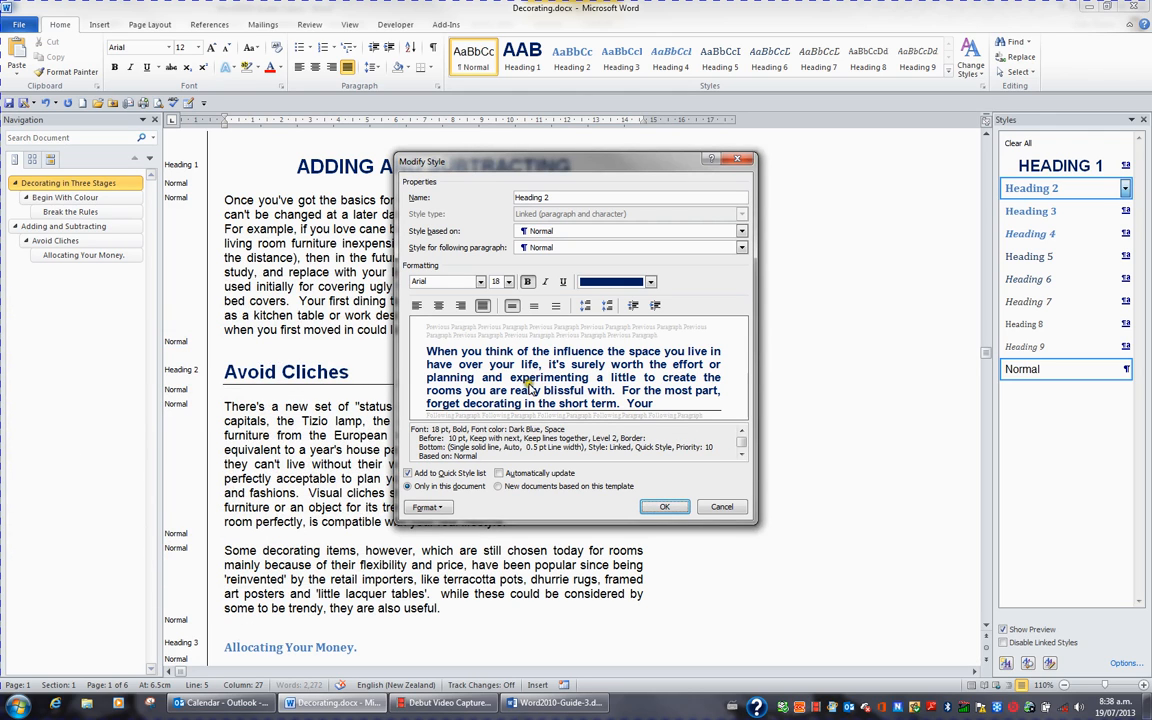
- Set the Heading 2 font colour to a darker shade of the olive green Accent 3 theme colour and apply the style changes
left_click(651, 282)
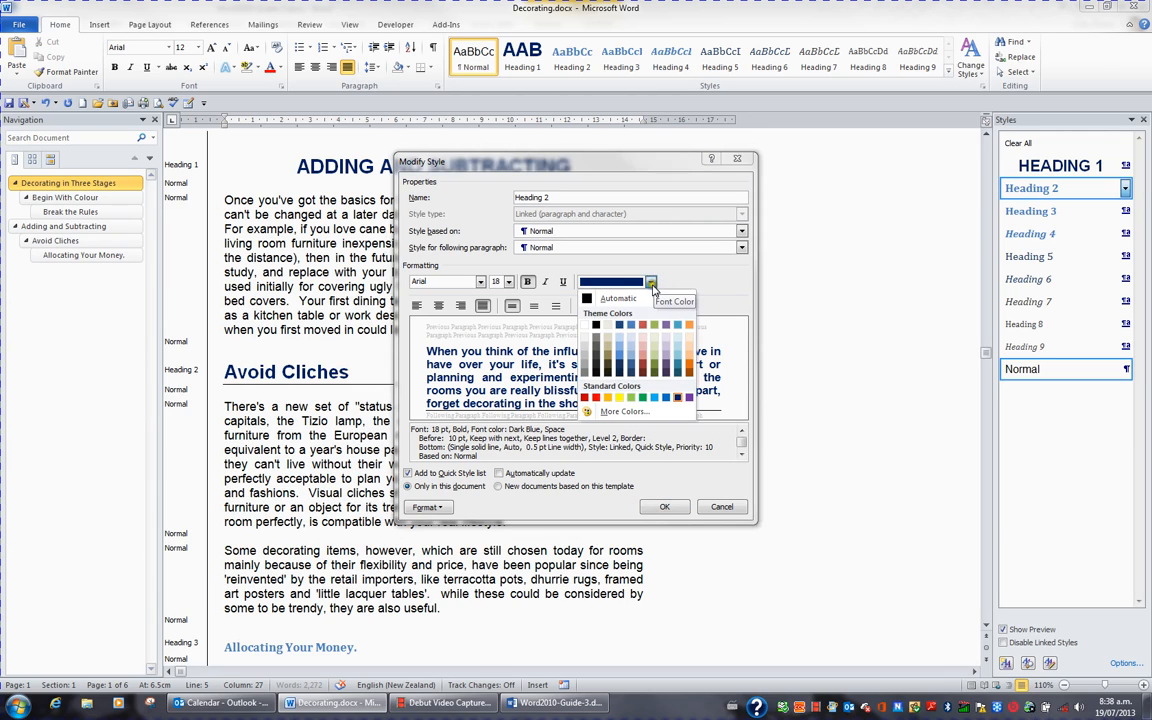
left_click(655, 370)
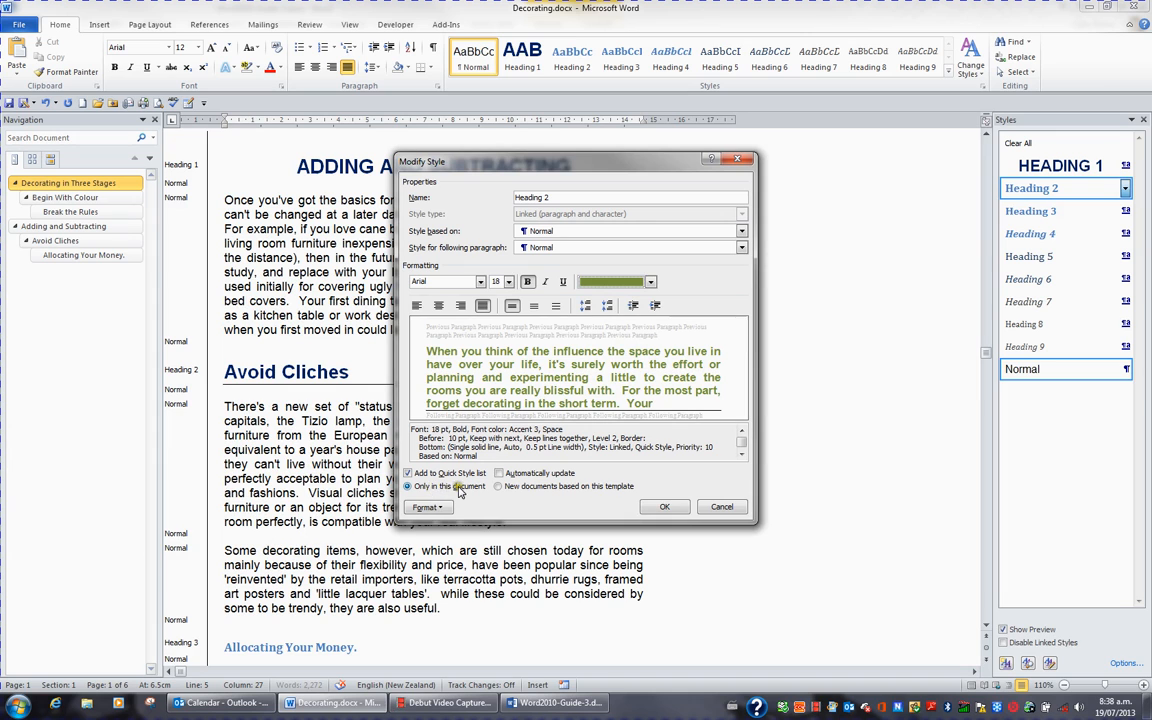
left_click(662, 508)
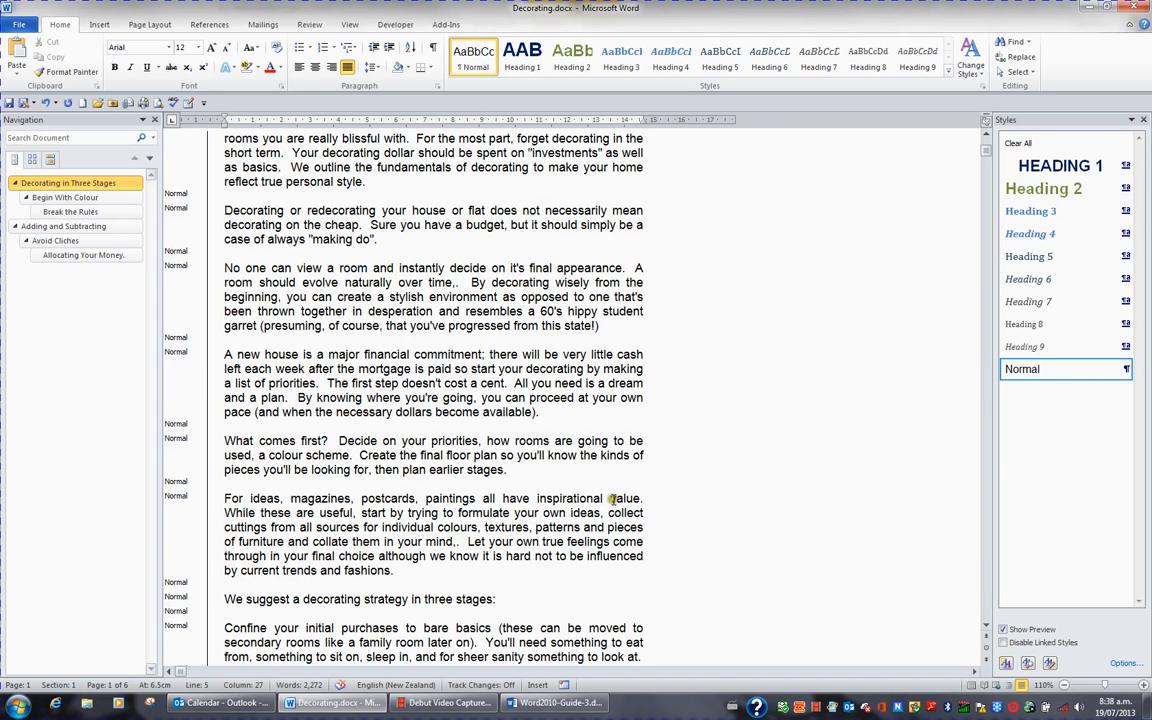
- Examine the Heading 1 and Heading 2 formatting at Begin With Colour, Avoid Cliches, Decorating in Three Stages, and Adding and Subtracting
scroll(620, 500, "up", 2)
scroll(610, 495, "down", 14)
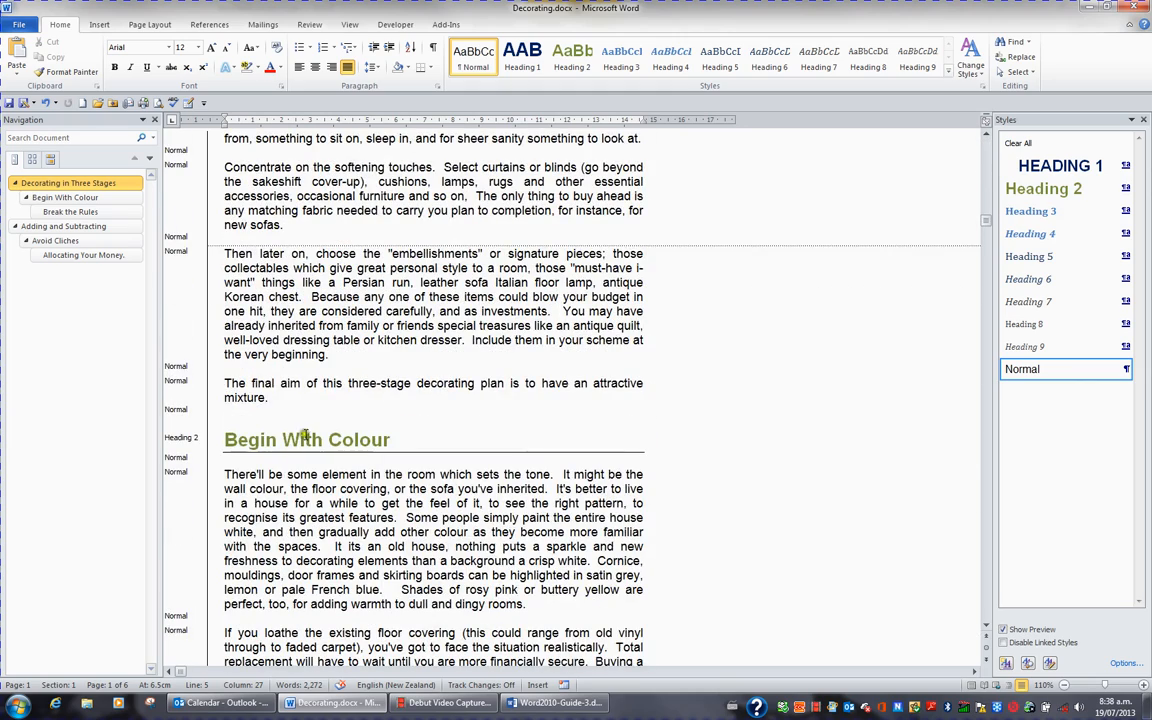
left_click(407, 436)
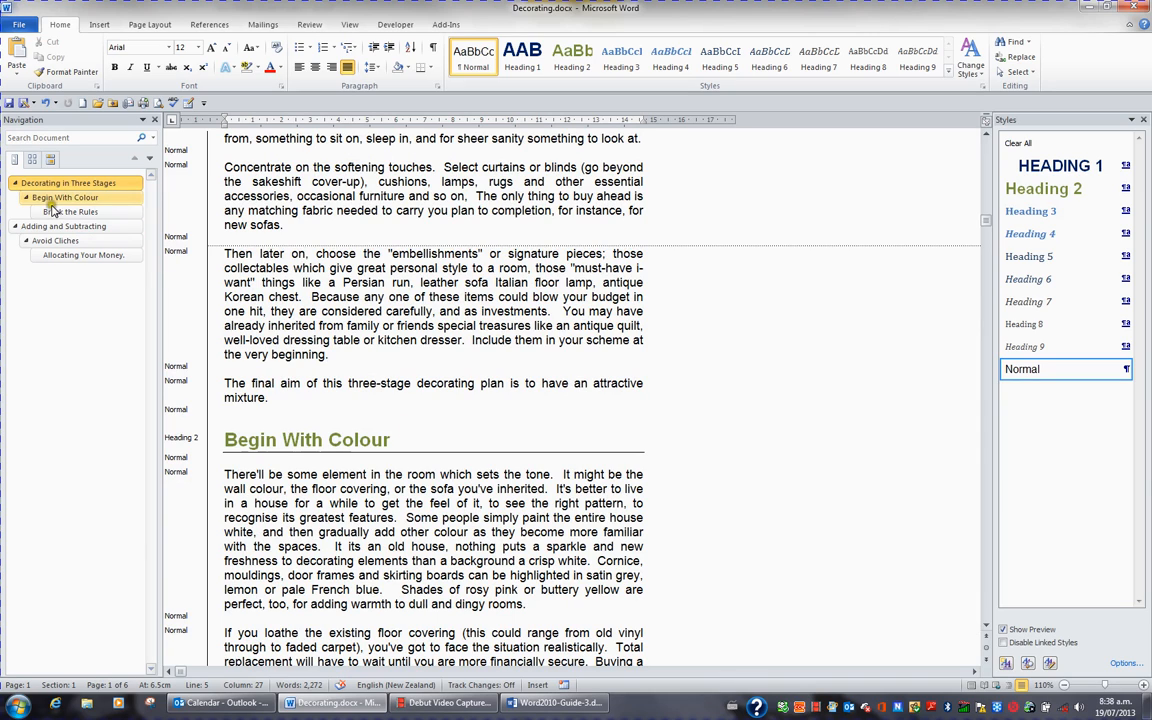
left_click(62, 232)
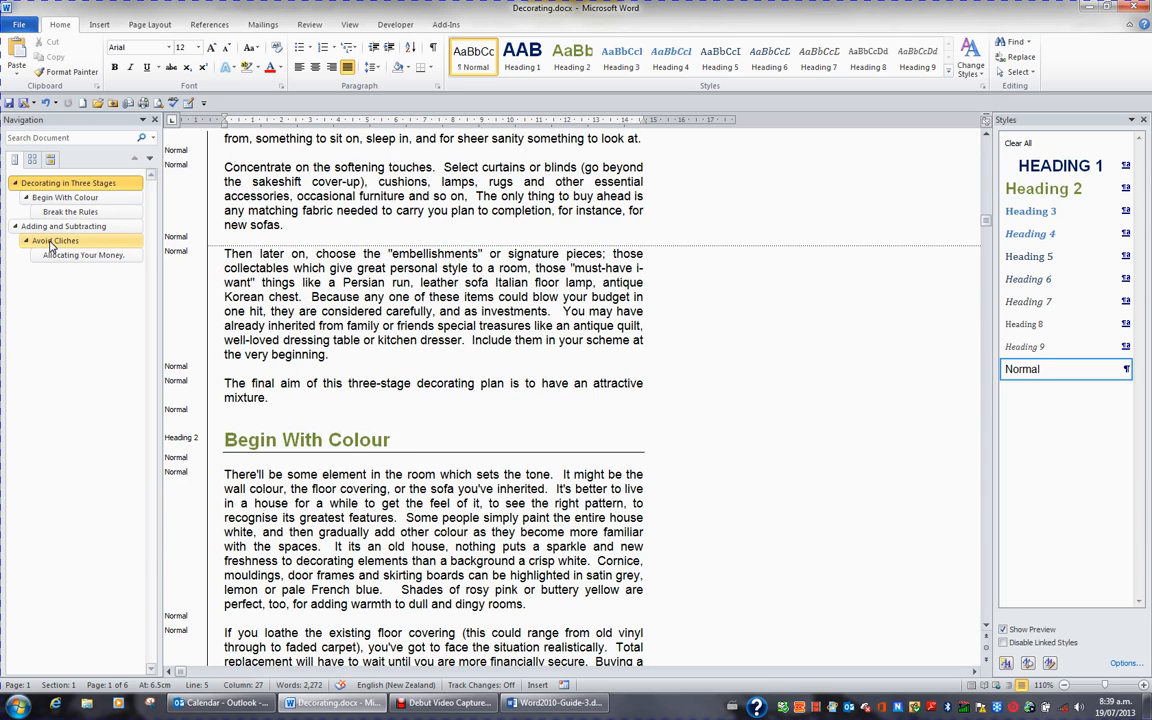
left_click(50, 242)
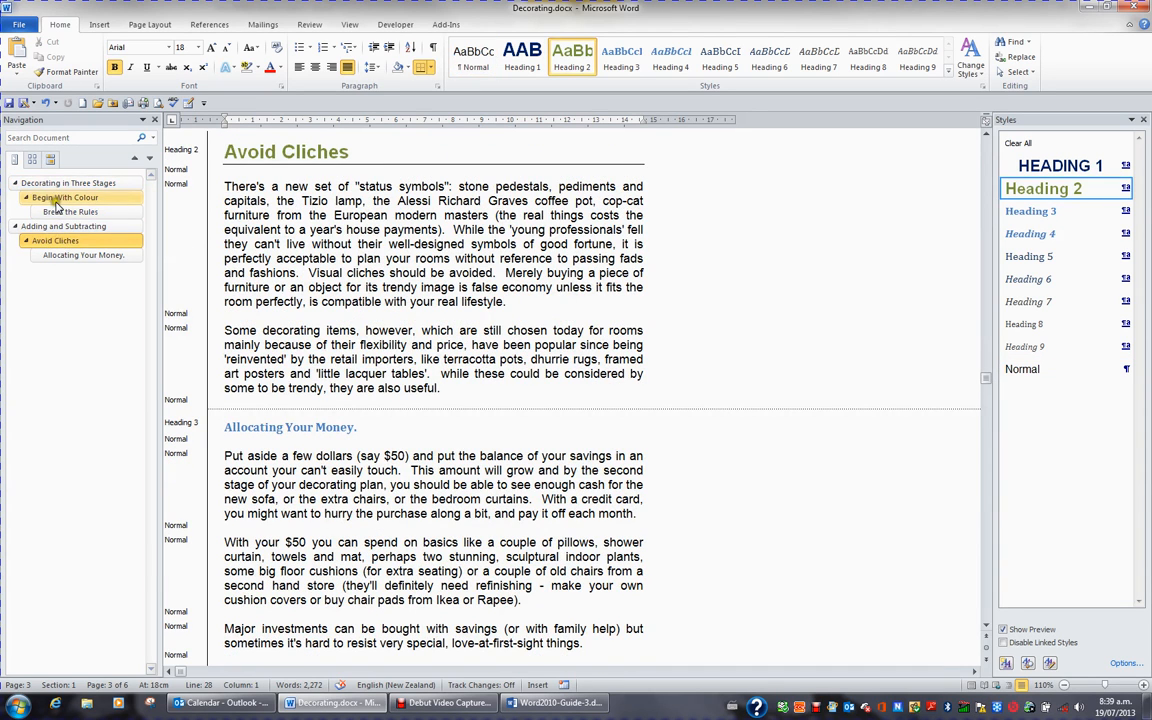
left_click(60, 200)
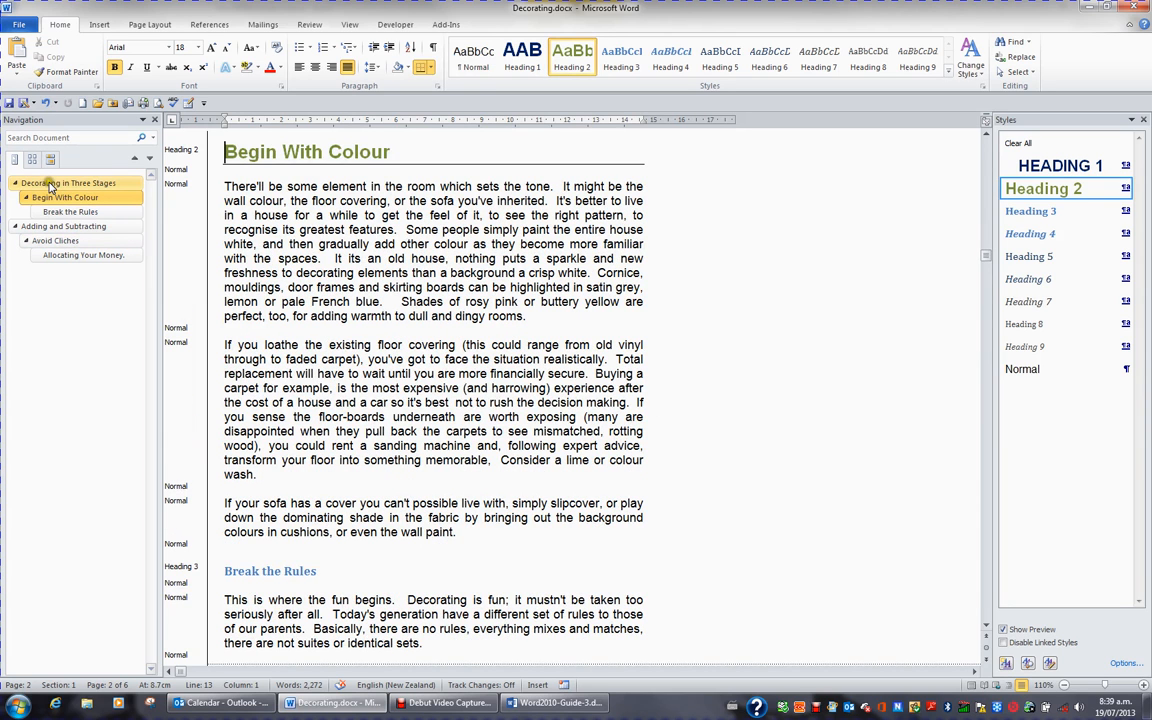
left_click(49, 185)
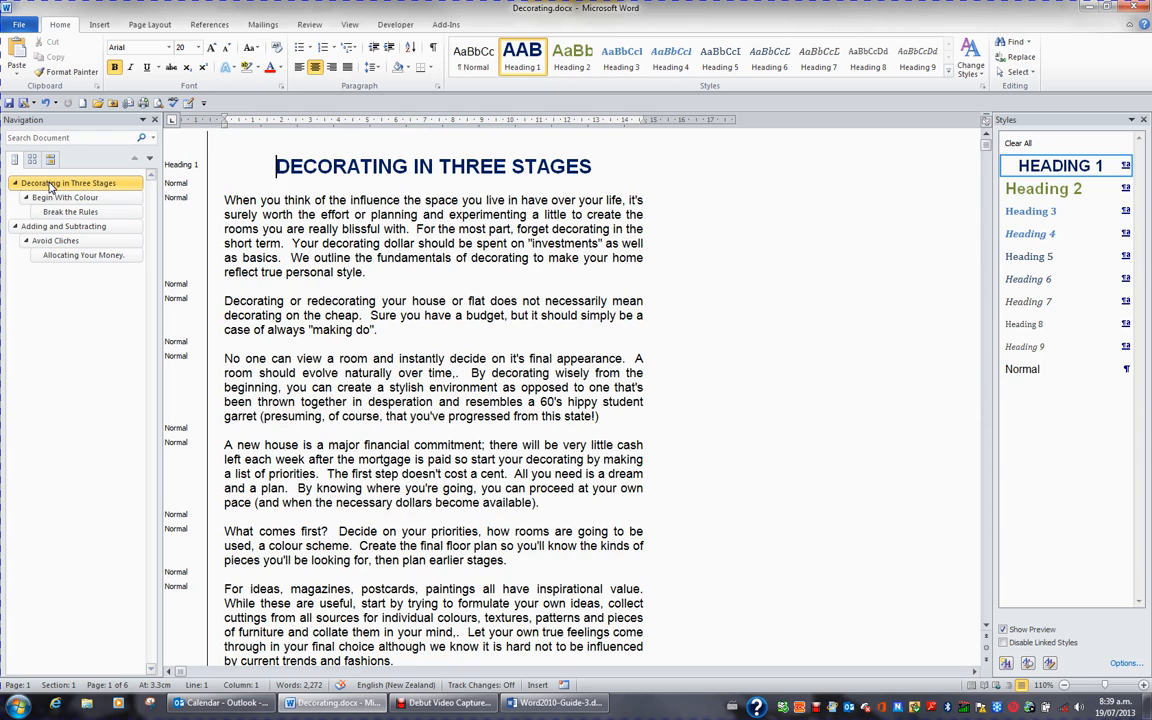
left_click(47, 228)
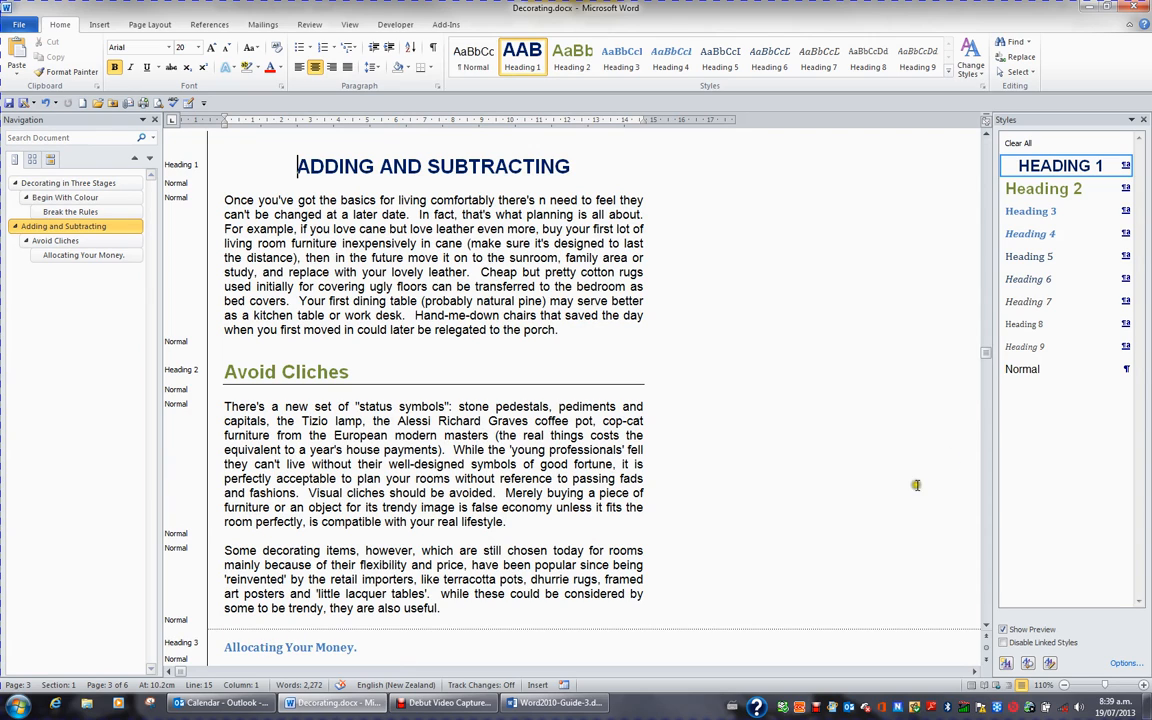
- Change the Heading 3 style to Arial, 16 pt, with the standard Red font colour
left_click(1125, 212)
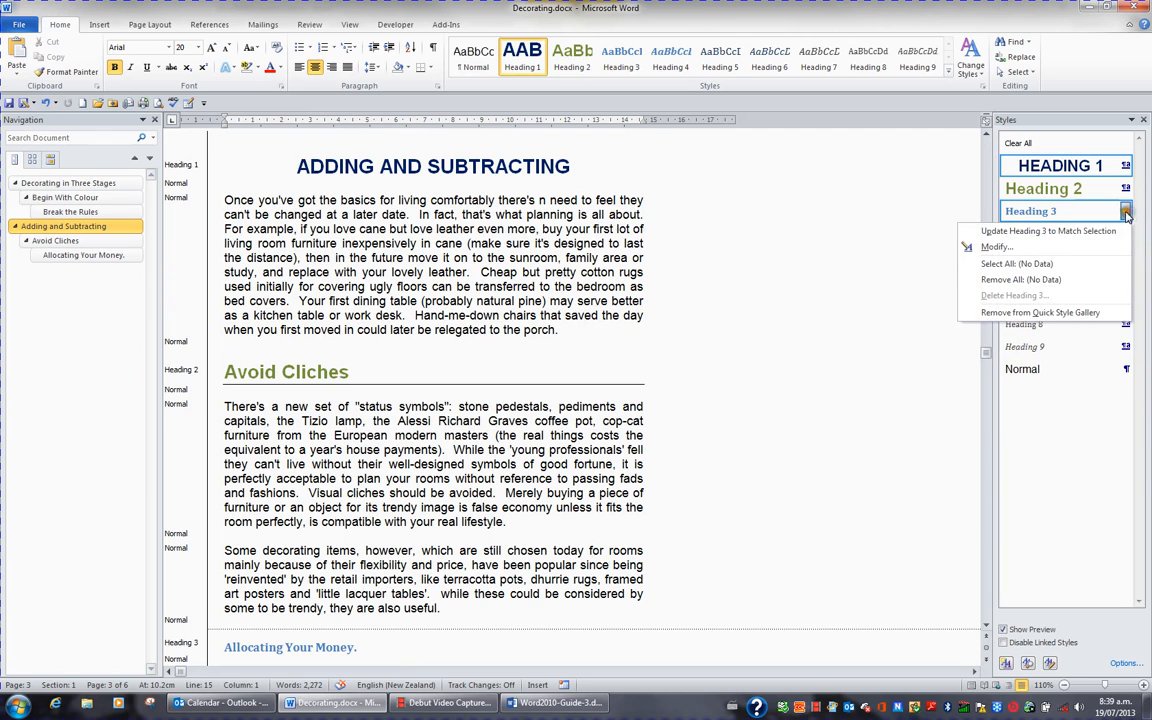
left_click(1043, 252)
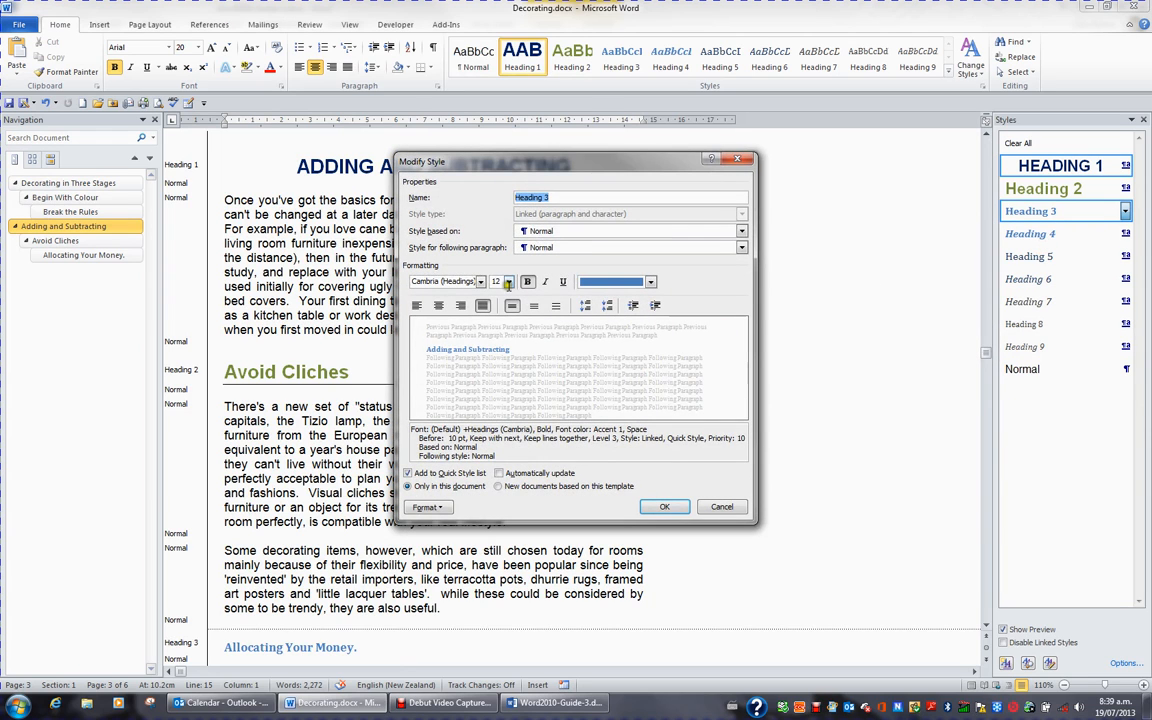
left_click(480, 281)
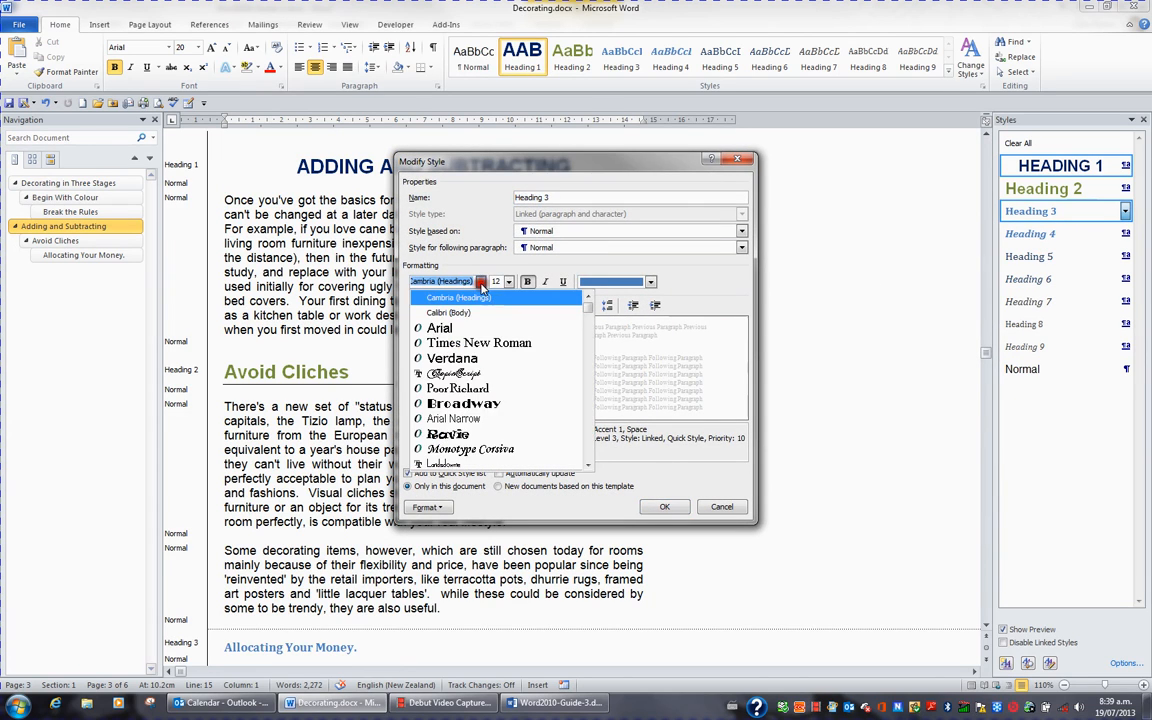
left_click(455, 330)
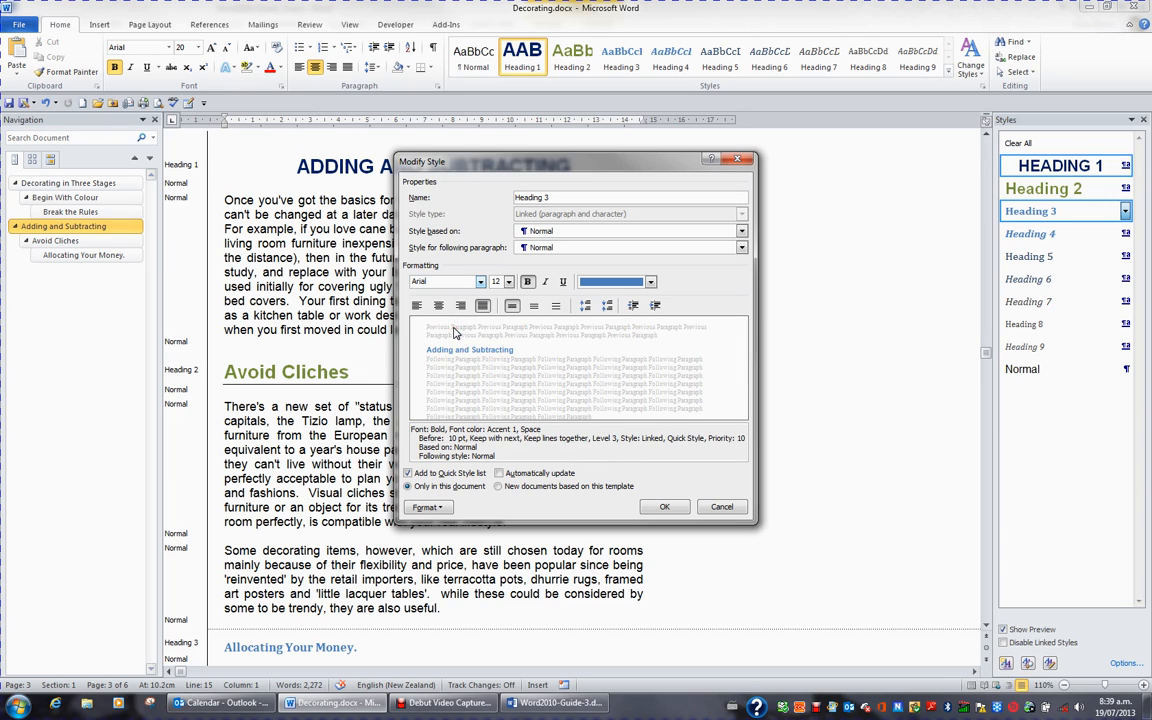
left_click(508, 281)
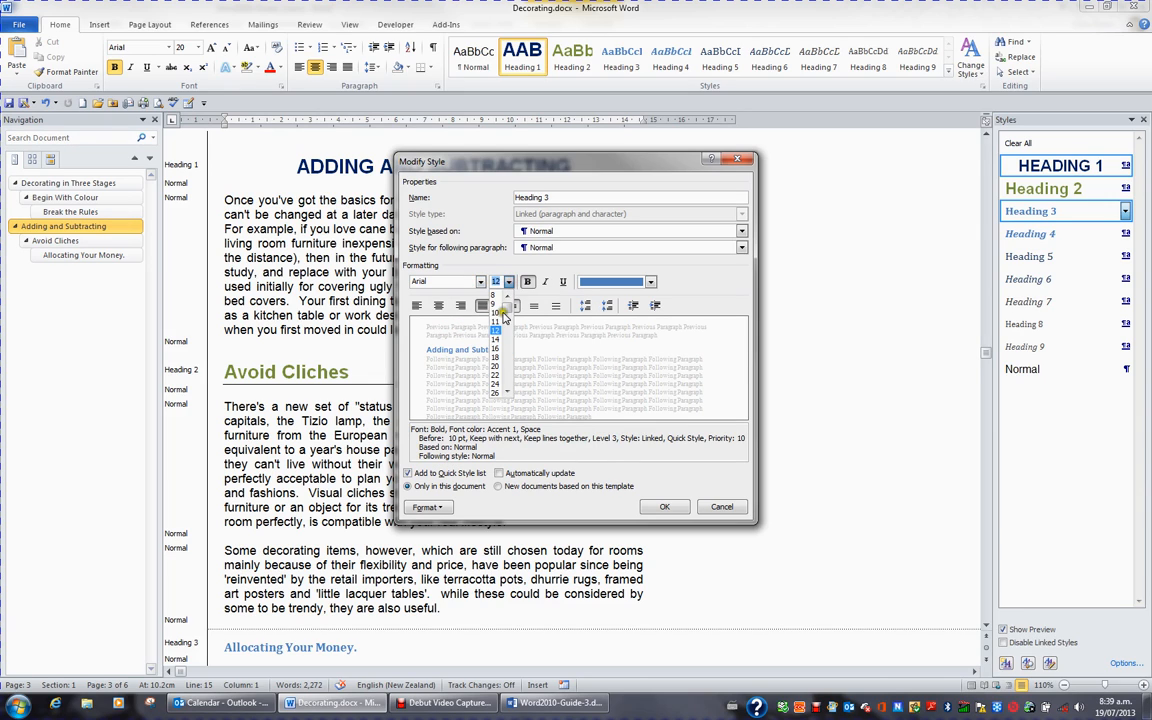
left_click(495, 348)
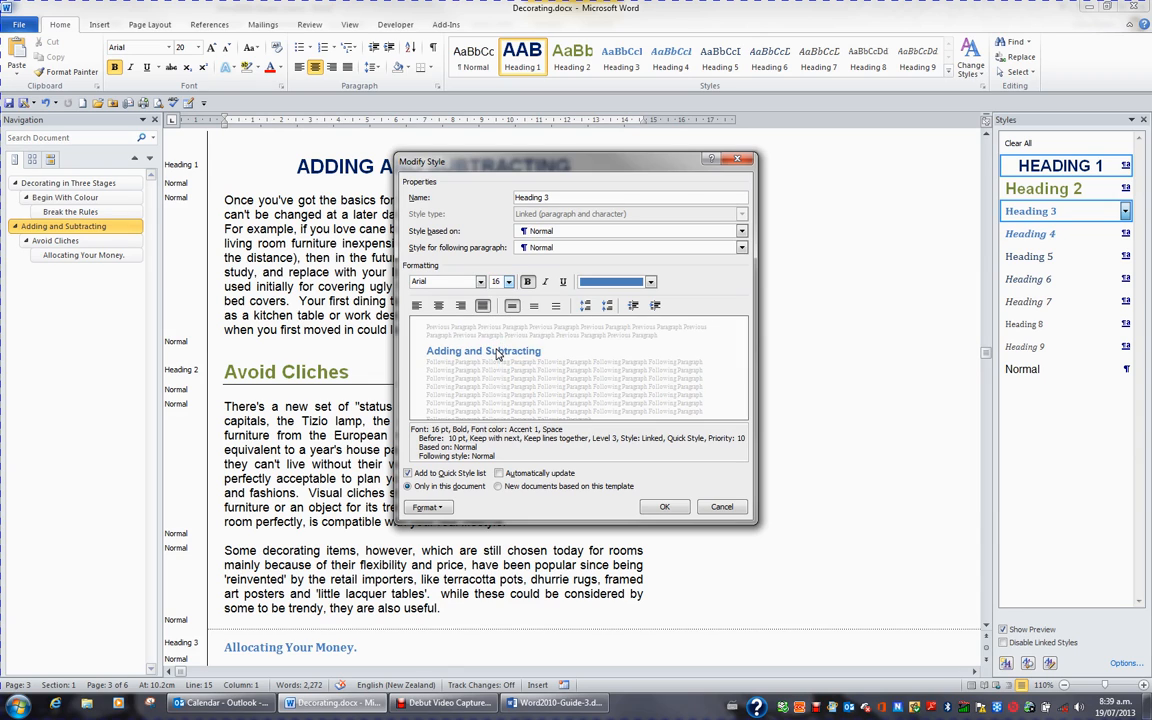
left_click(651, 283)
left_click(596, 398)
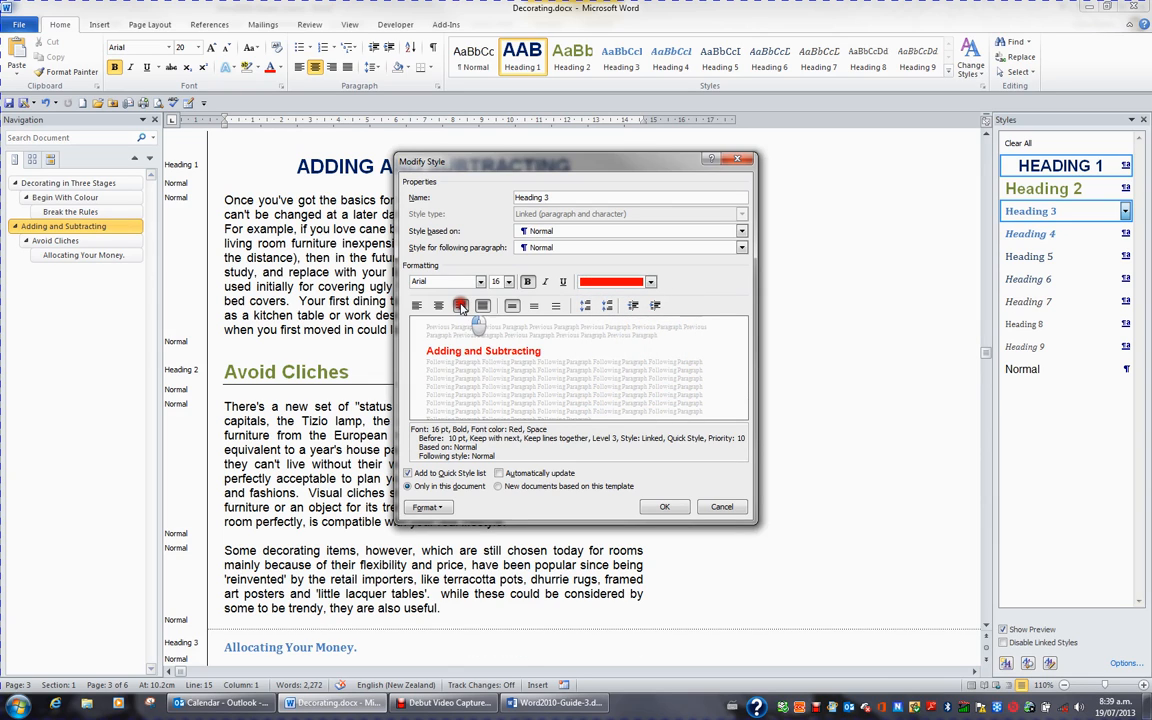
- Right-align the Heading 3 style, add ½ pt single solid top and bottom borders to it, and apply the style changes
left_click(461, 306)
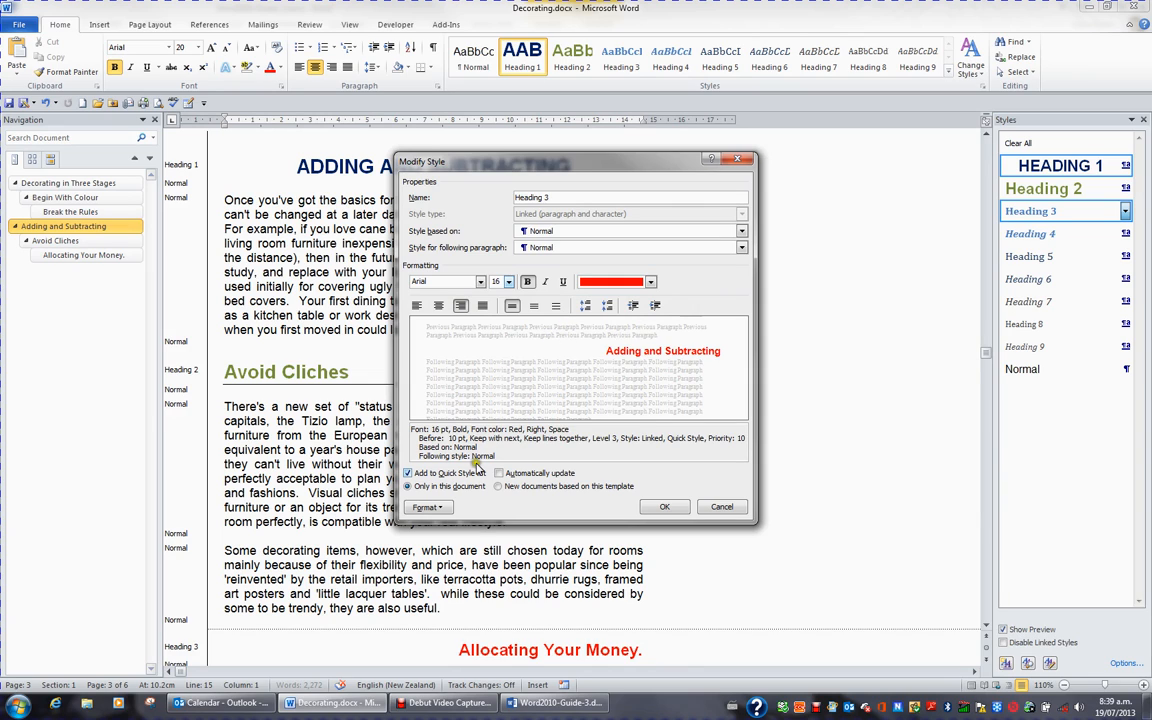
left_click(444, 508)
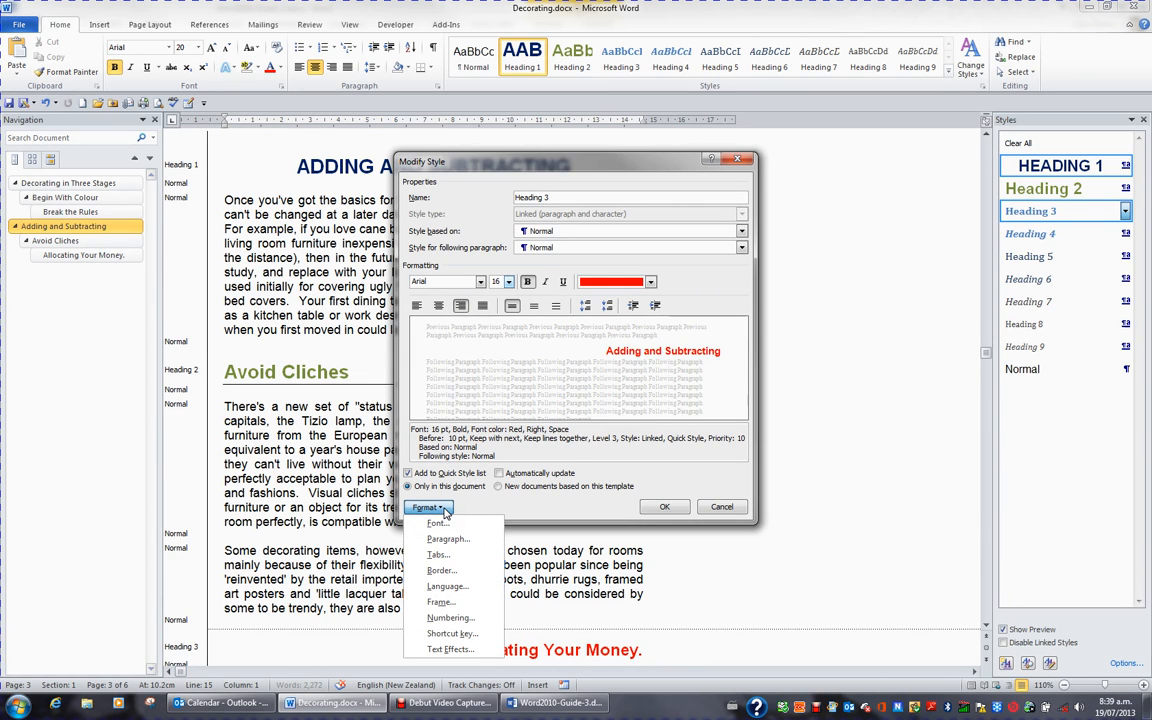
left_click(443, 571)
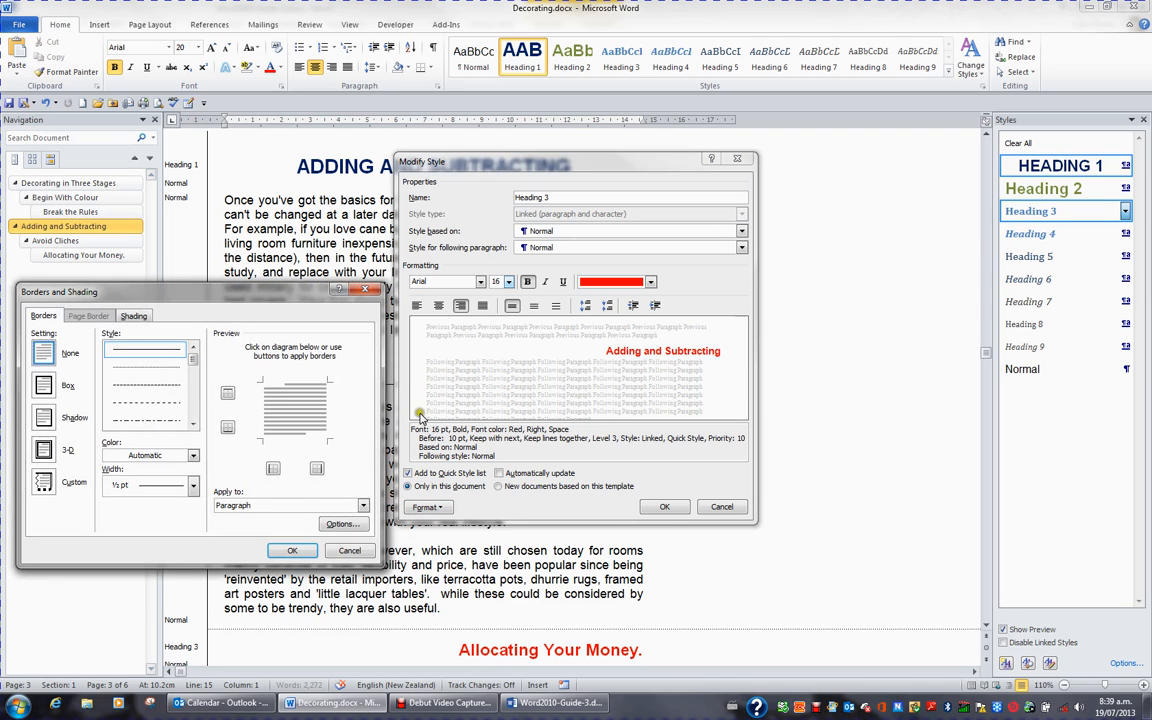
left_click(228, 394)
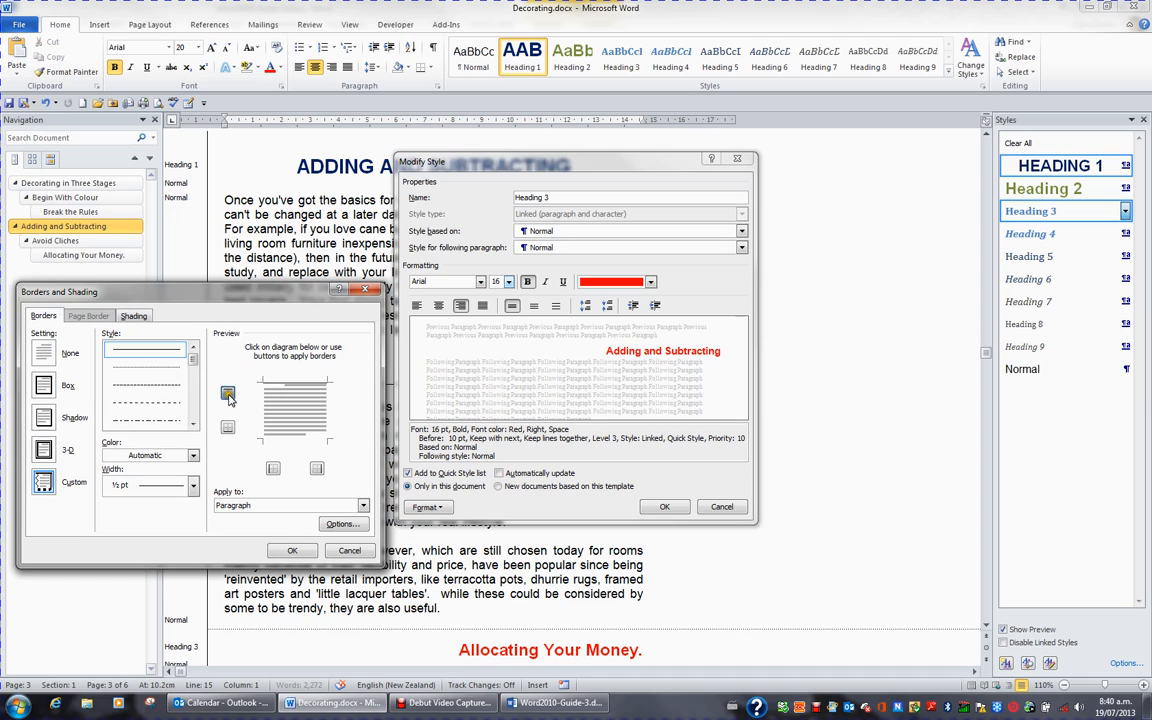
left_click(228, 430)
left_click(291, 553)
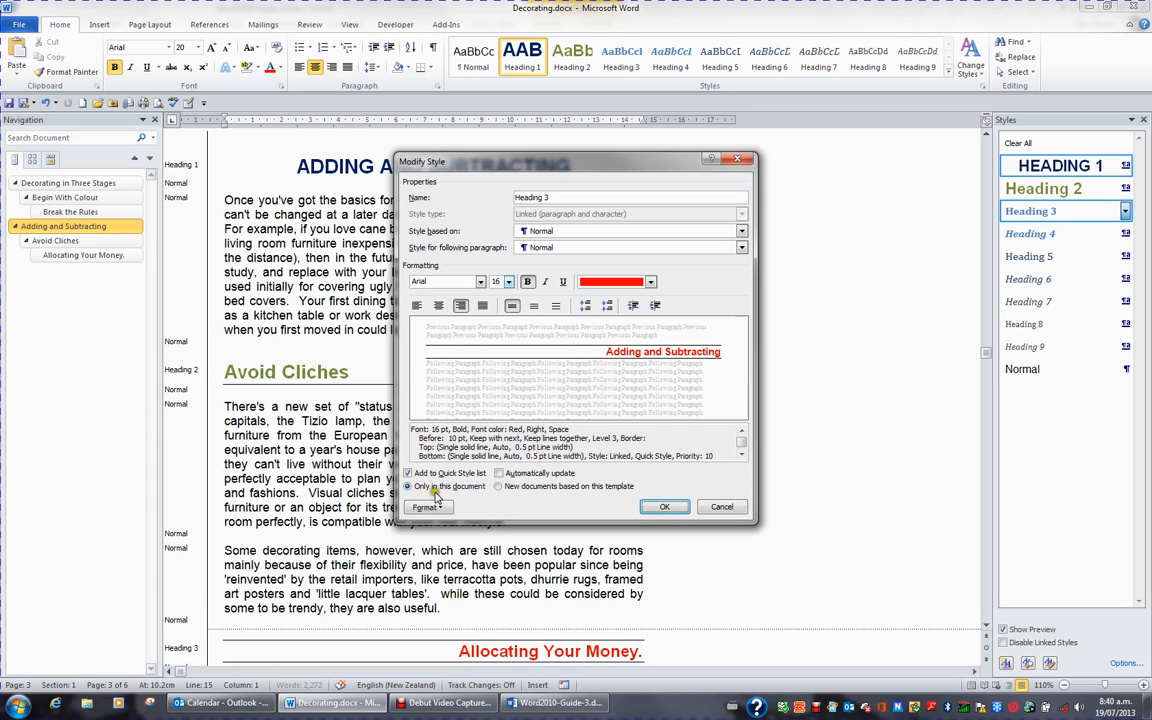
left_click(665, 507)
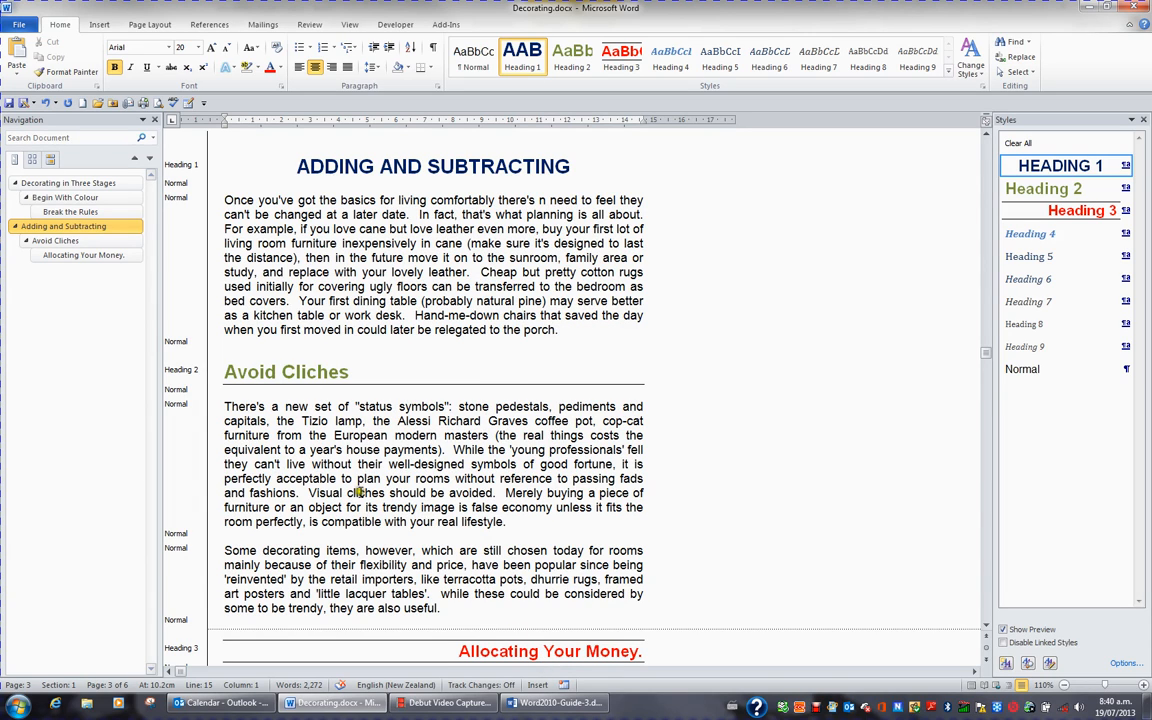
- Examine the Heading 3 formatting at Break the Rules and Allocating Your Money, and view the options available for the Heading 3 style
left_click(83, 213)
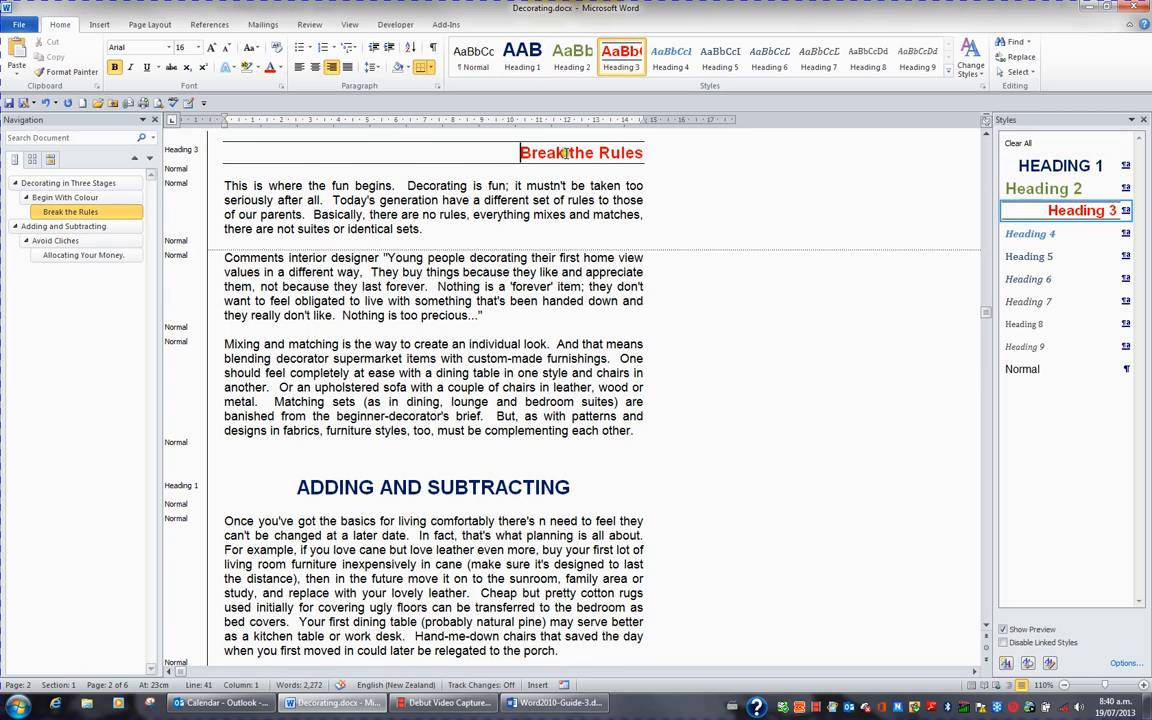
left_click(115, 257)
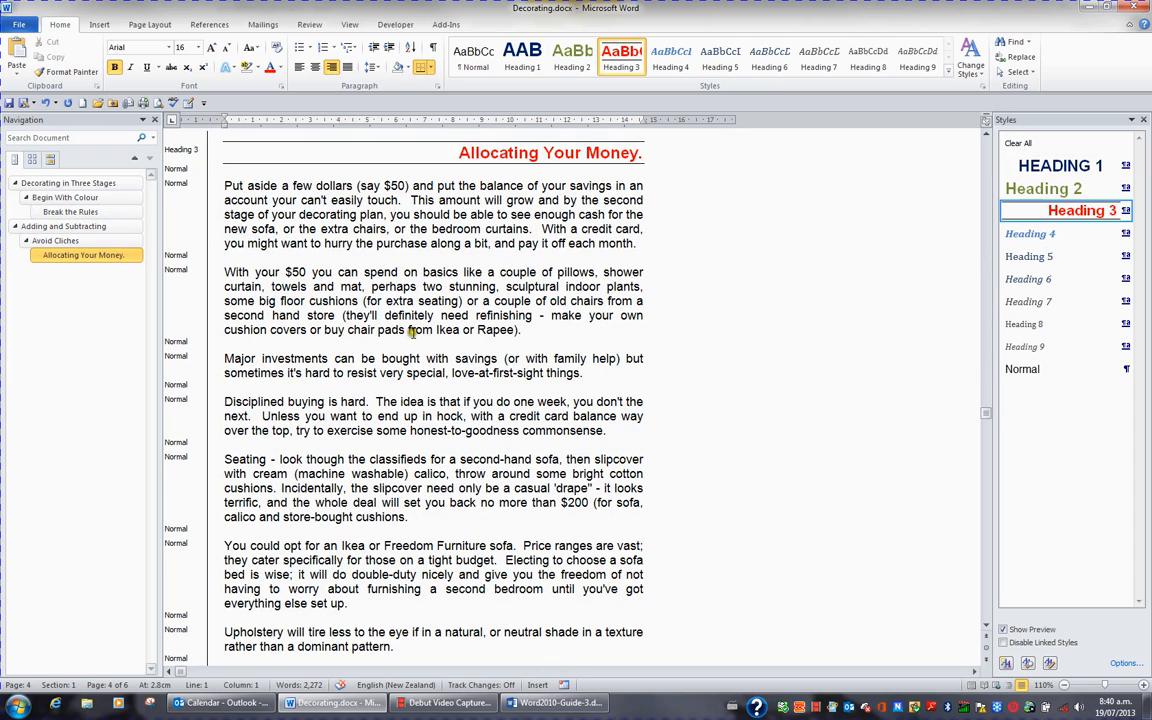
left_click(1089, 213)
left_click(1125, 212)
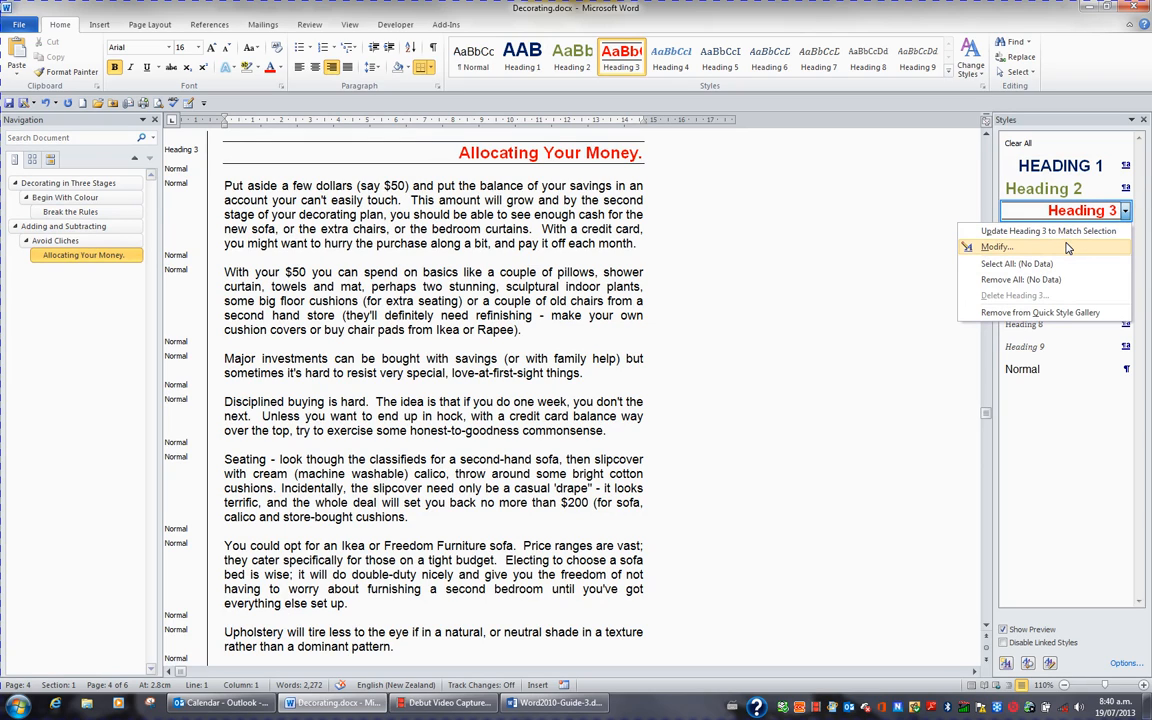
left_click(607, 256)
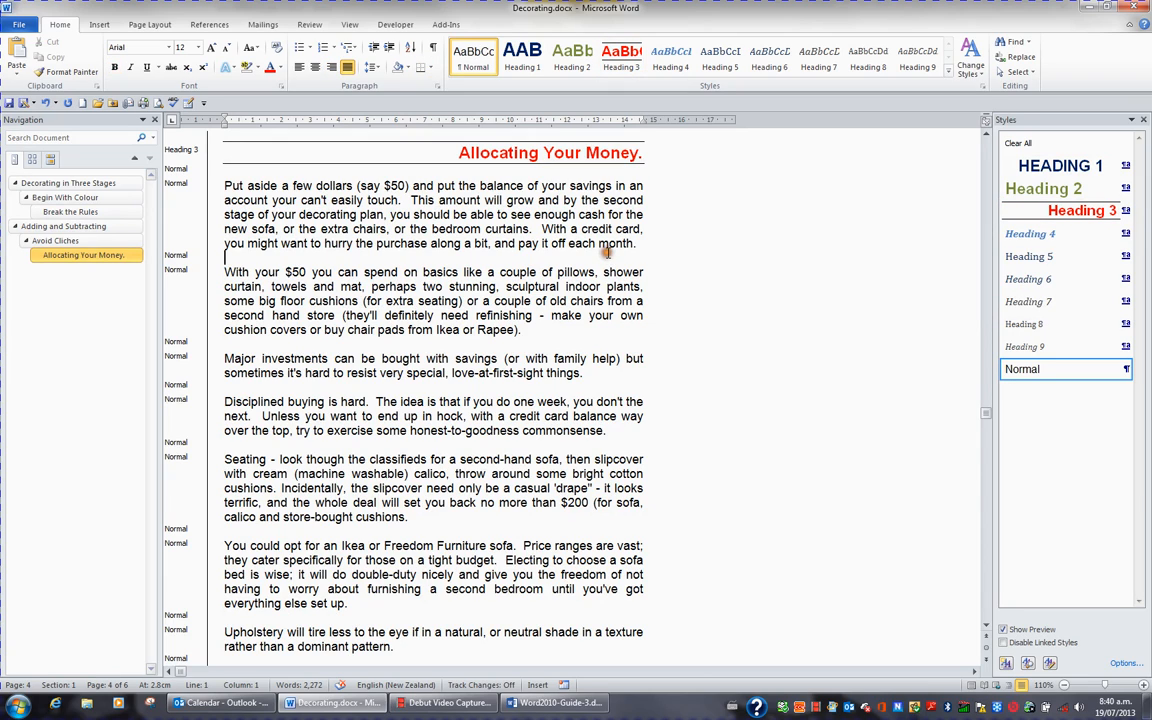